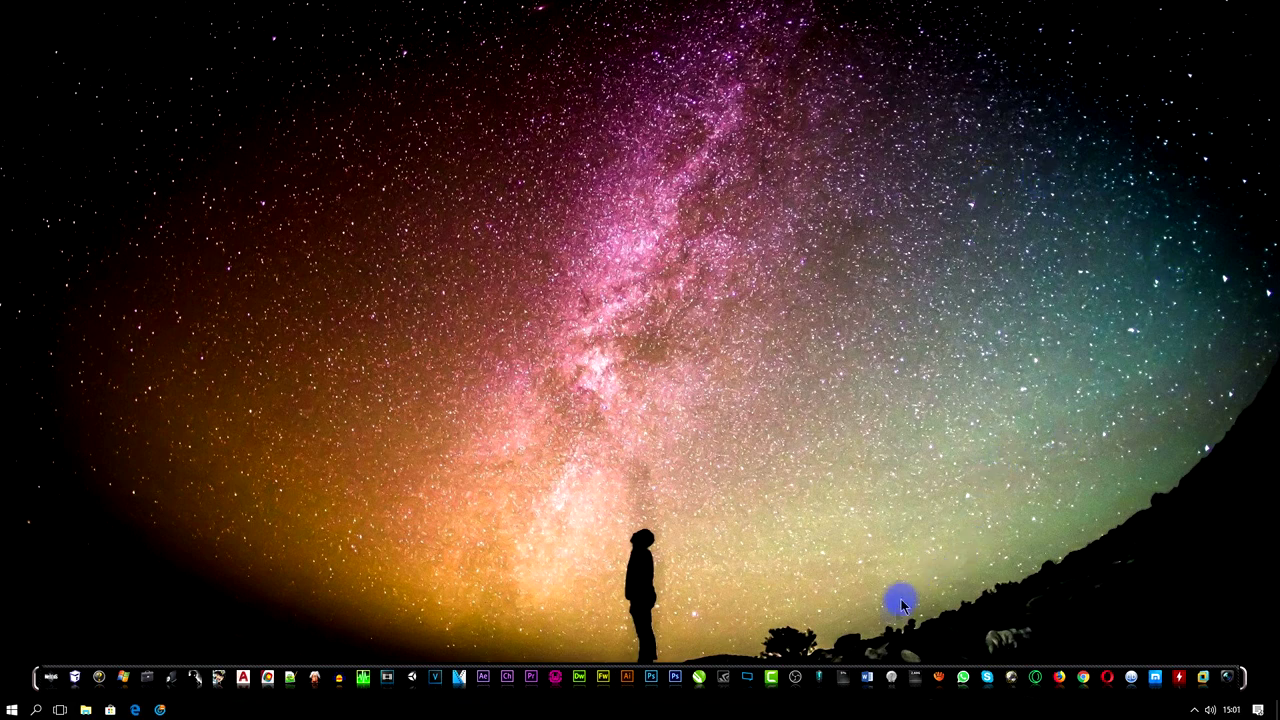
# - Launch Microsoft Word from the desktop dock
pyautogui.click(868, 676)
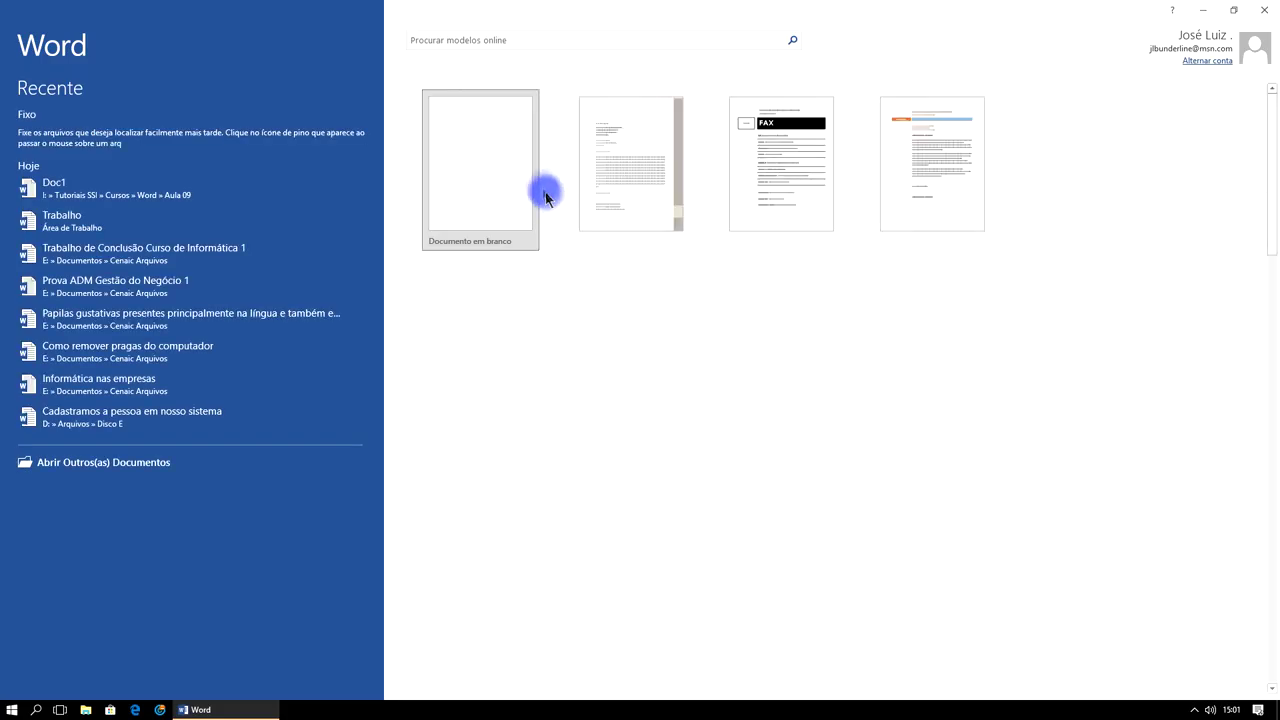
# - Create a new blank document (Documento em branco), Documento1
pyautogui.click(494, 136)
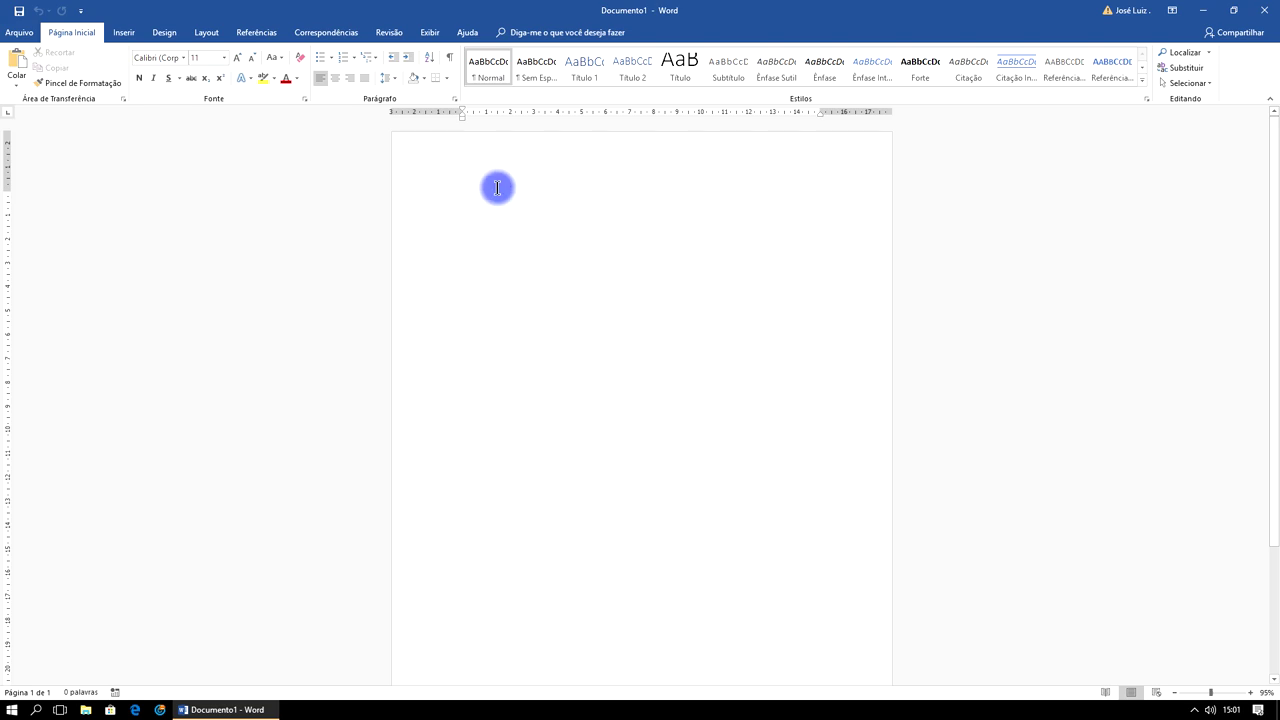
# - Type 'Aqui' at the top of the page and give it a larger font size from the mini toolbar
pyautogui.click(126, 36)
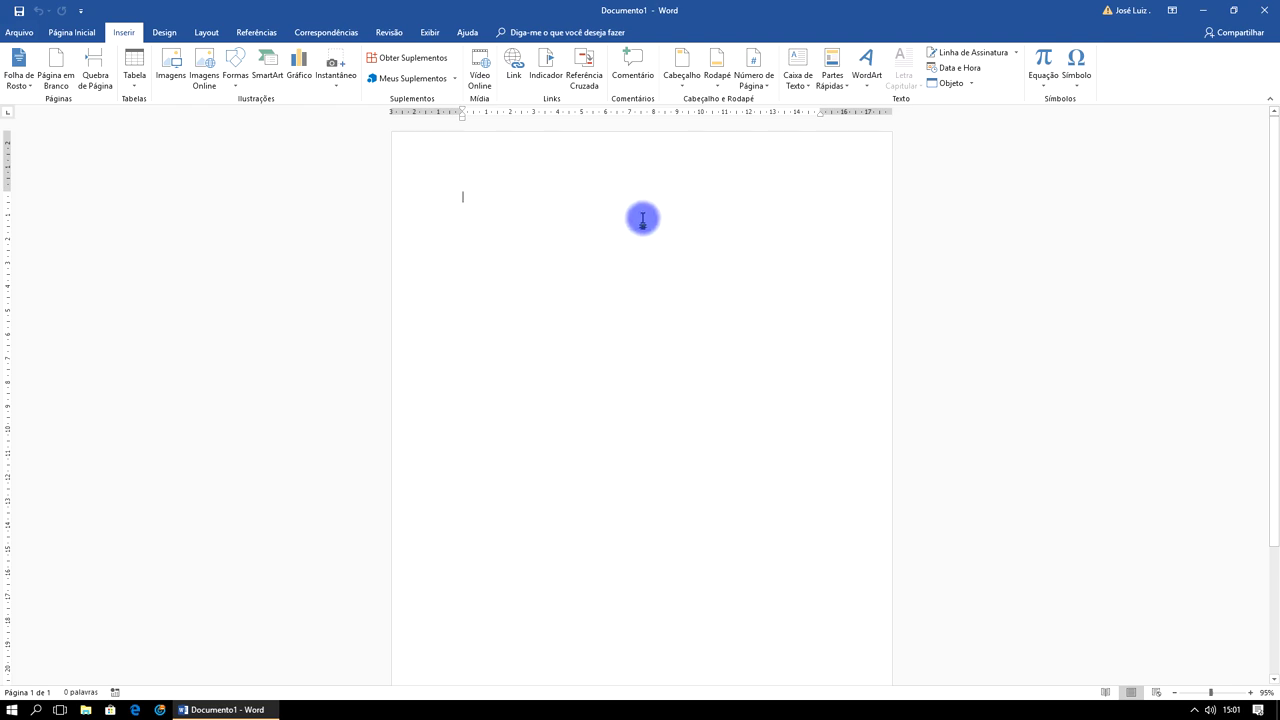
pyautogui.write('Aqui')
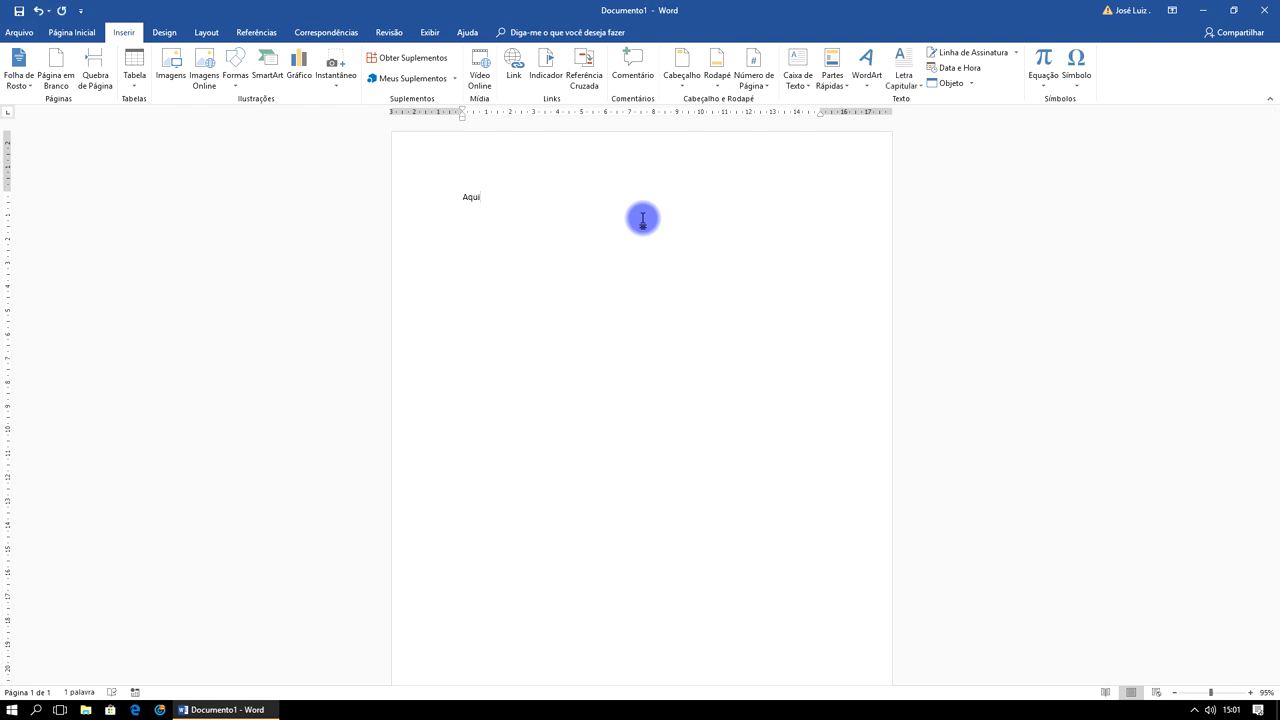
pyautogui.moveTo(518, 196); pyautogui.dragTo(440, 197)
pyautogui.click(525, 157)
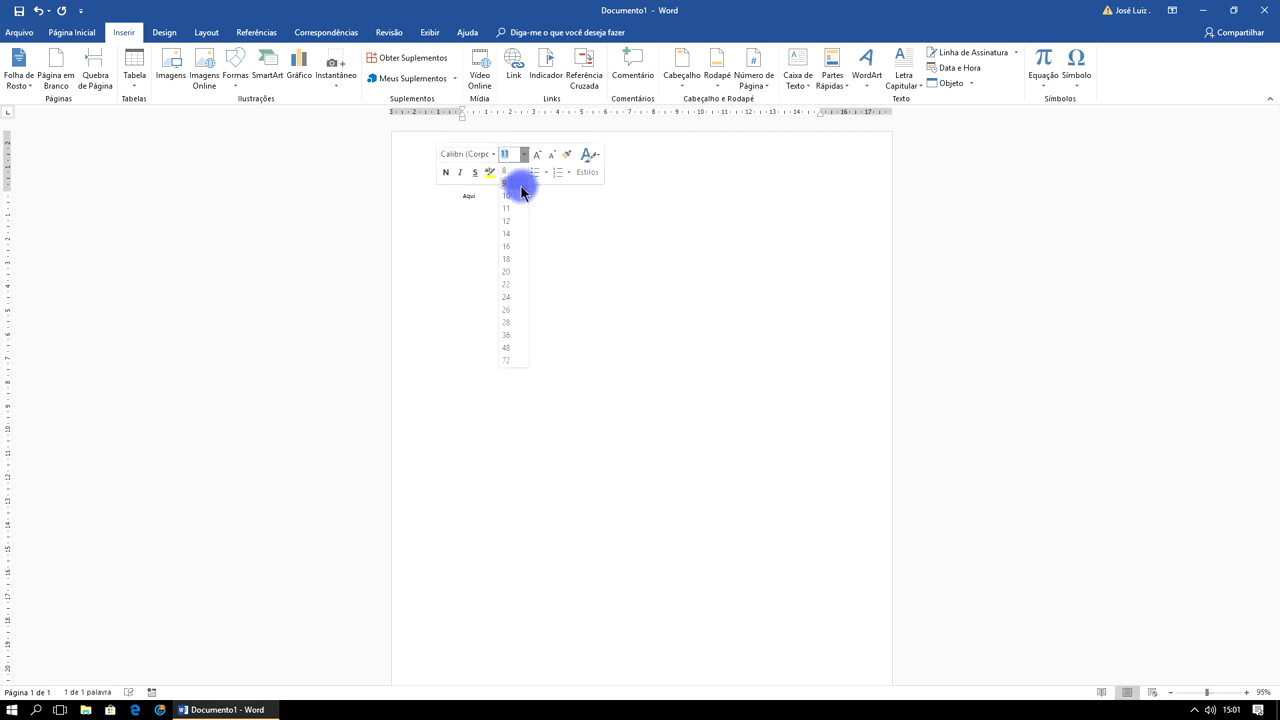
pyautogui.click(509, 302)
pyautogui.click(620, 222)
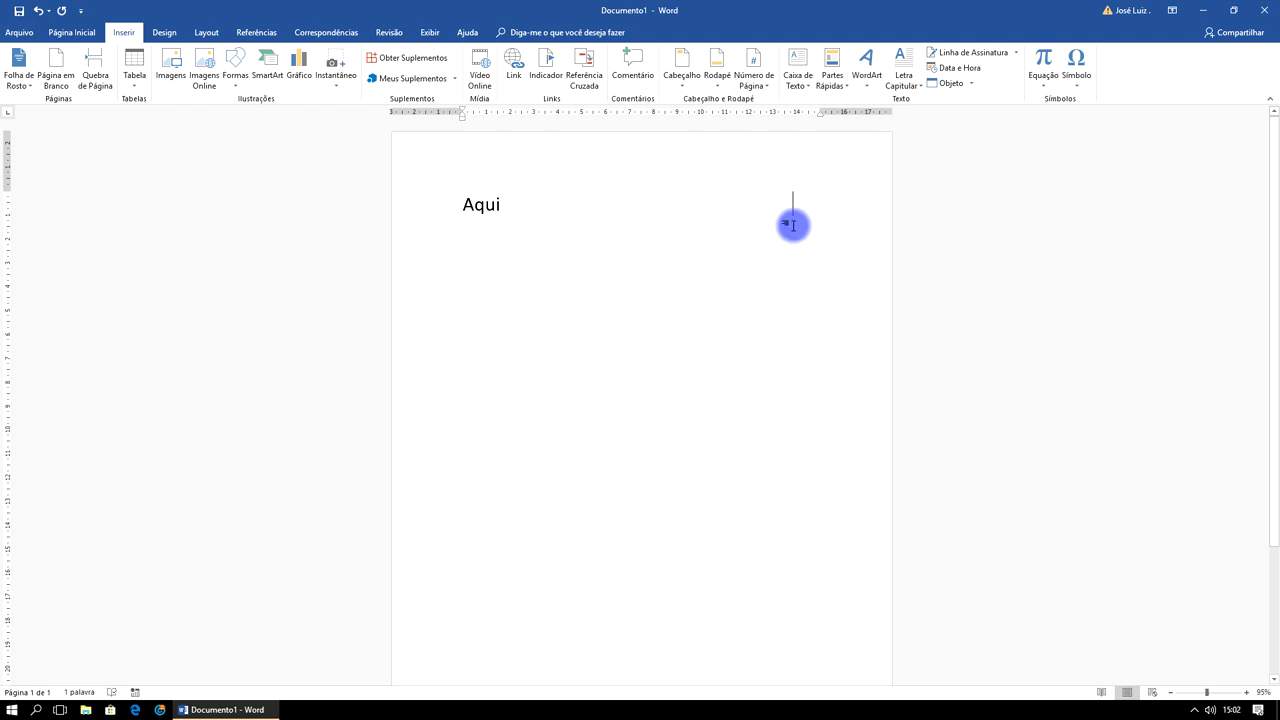
# - Delete 'Aqui' and insert a Caixa de Texto Simples, selecting its placeholder text
pyautogui.press('BackSpace')
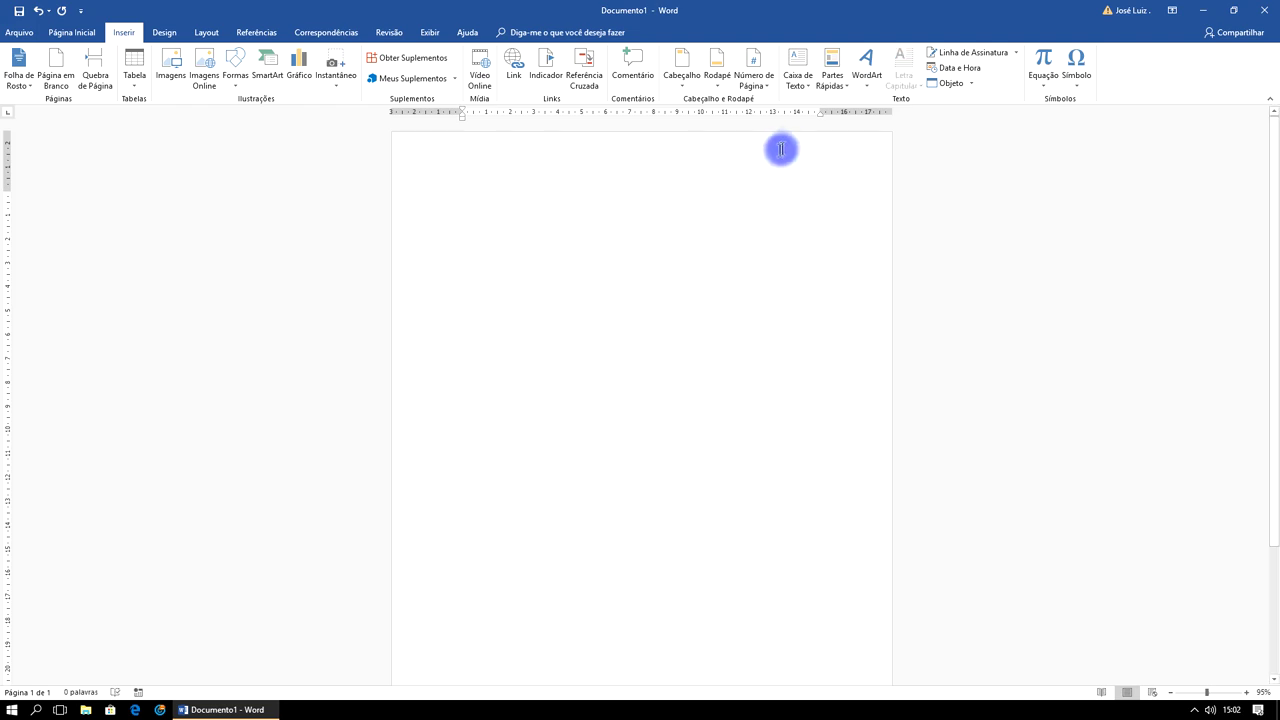
pyautogui.click(801, 76)
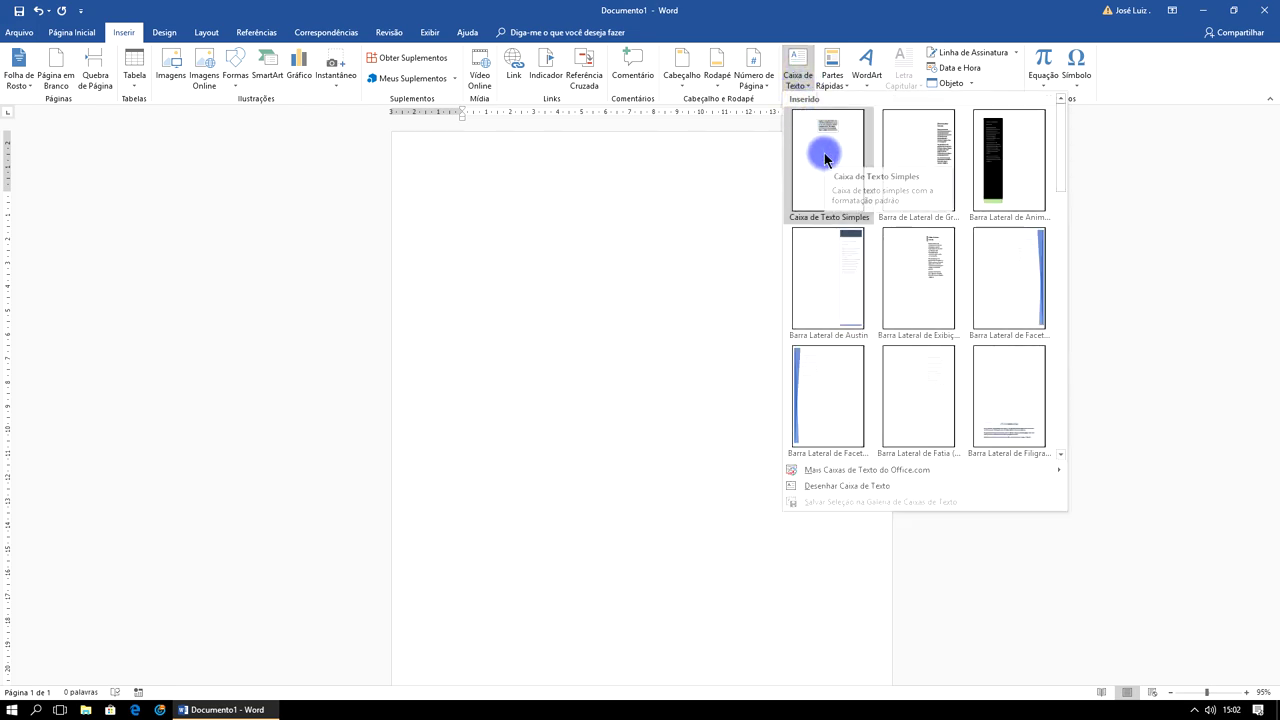
pyautogui.click(823, 135)
pyautogui.click(680, 235)
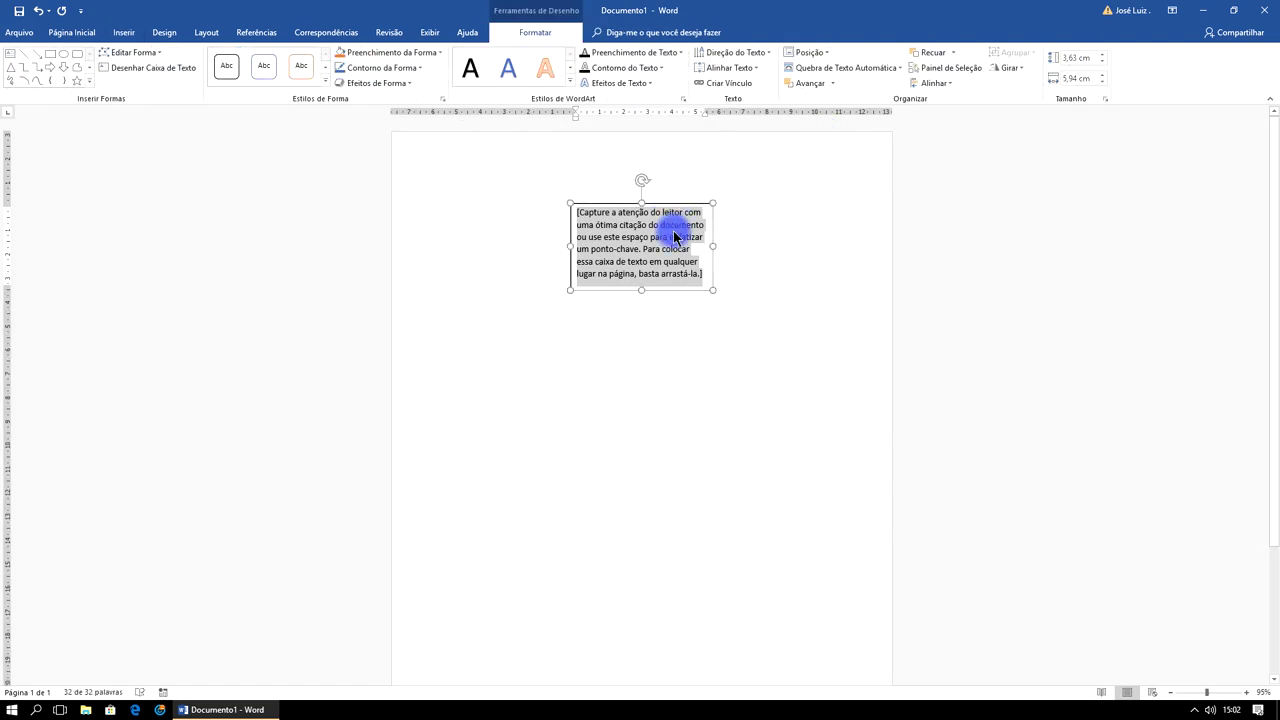
# - Replace the placeholder with 'Aqui' and narrow the text box to 1,51 cm wide
pyautogui.write('Aqui')
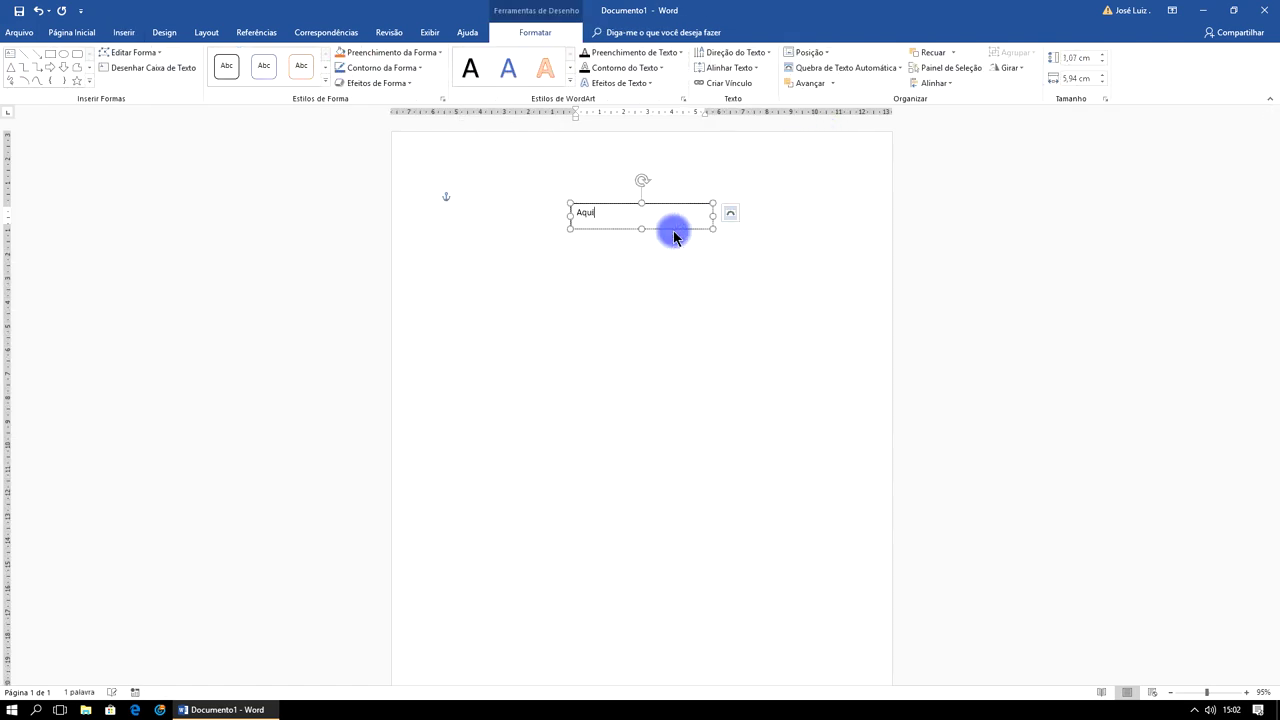
pyautogui.click(660, 283)
pyautogui.click(572, 214)
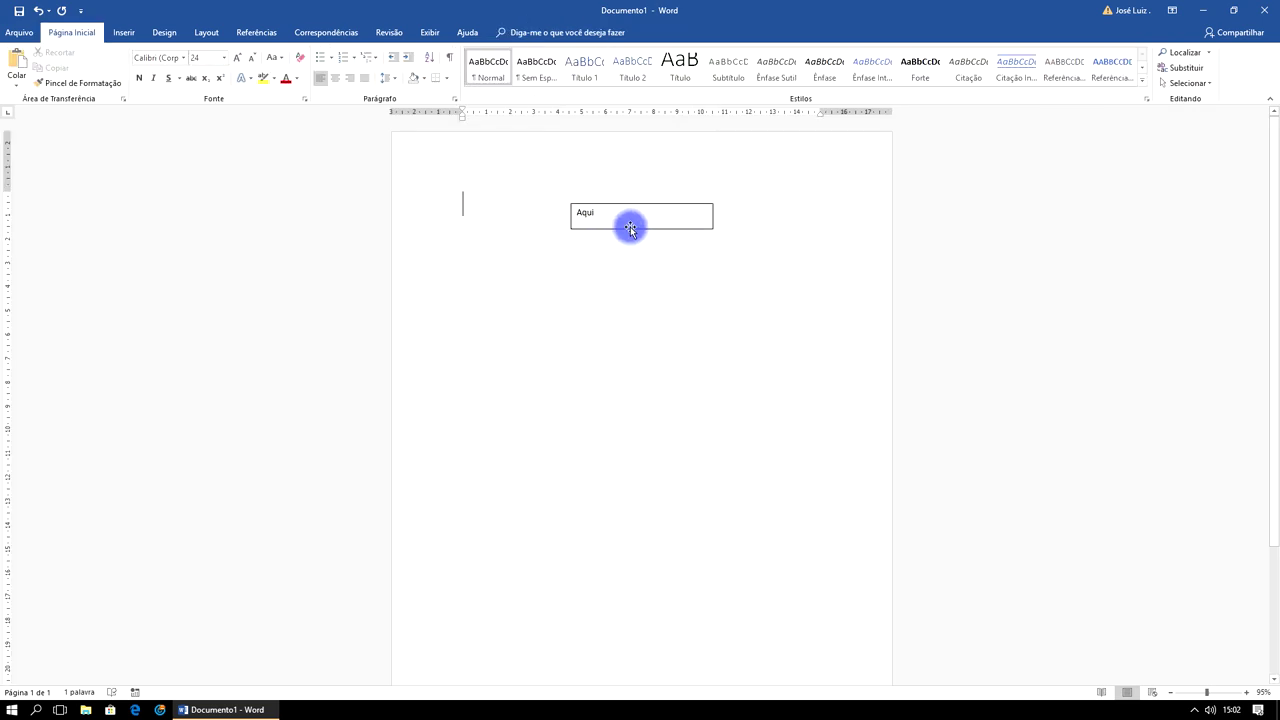
pyautogui.click(630, 228)
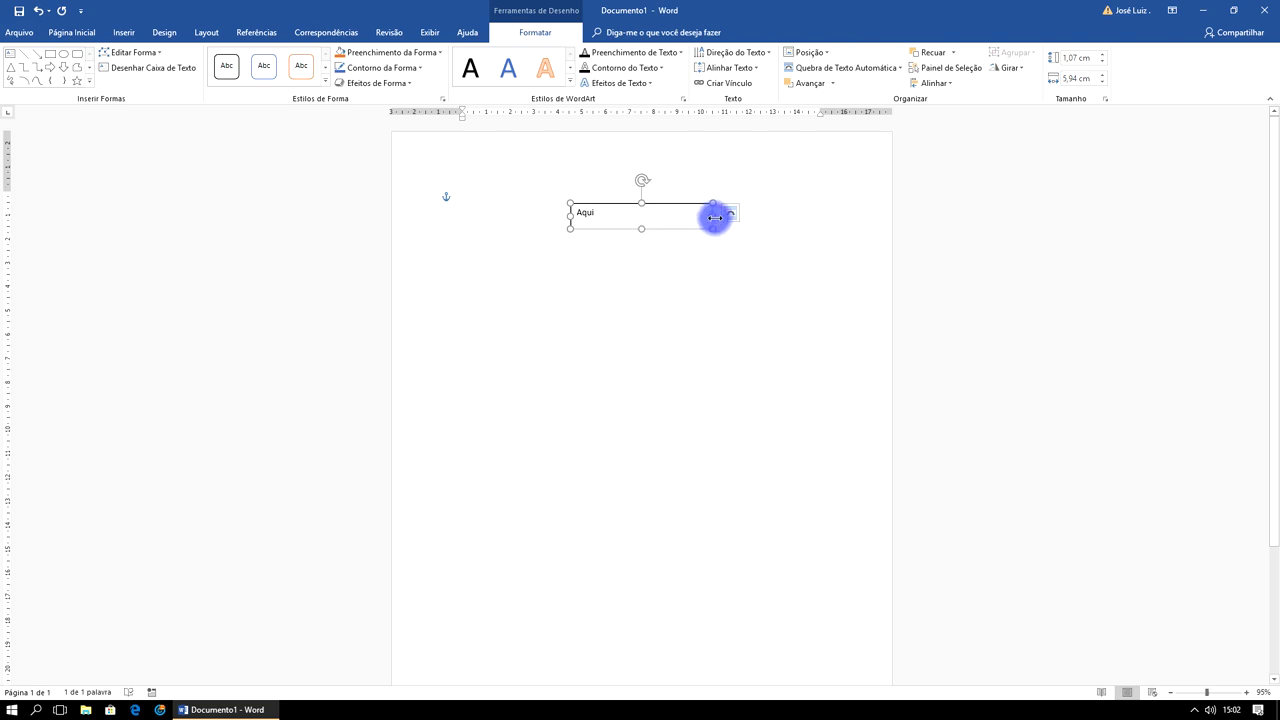
pyautogui.moveTo(712, 215); pyautogui.dragTo(610, 214)
pyautogui.click(615, 293)
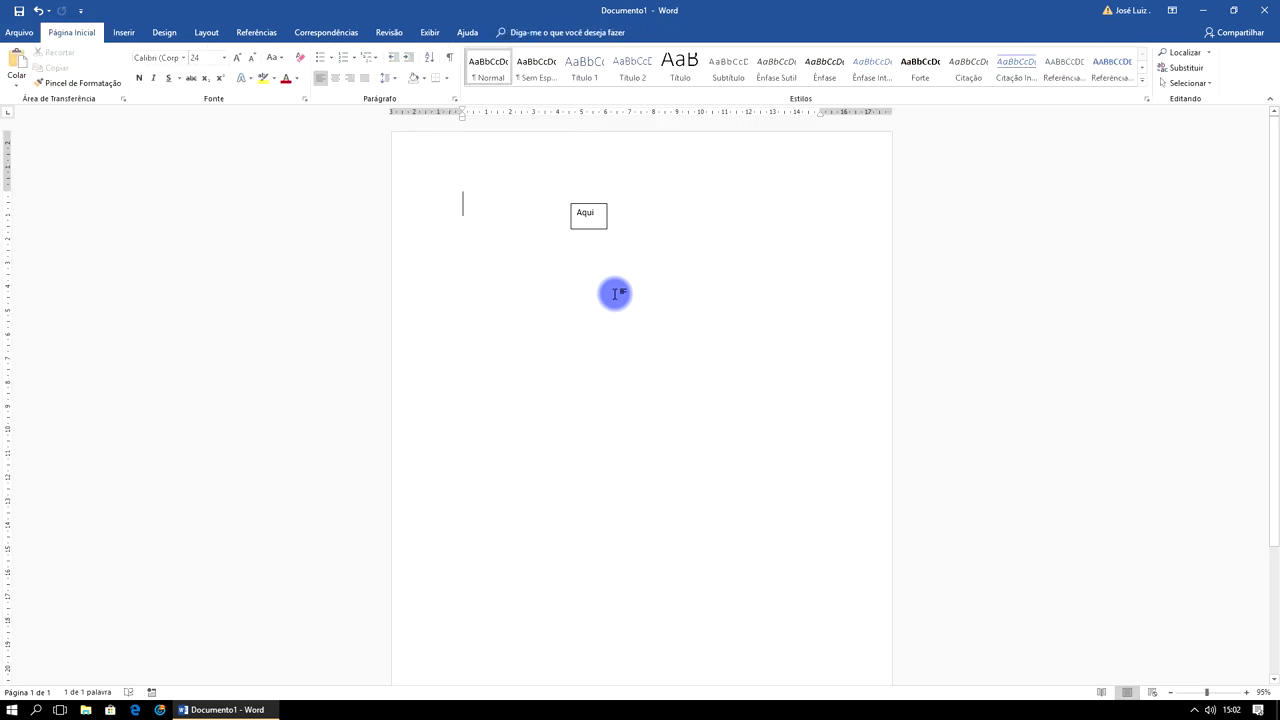
pyautogui.click(596, 230)
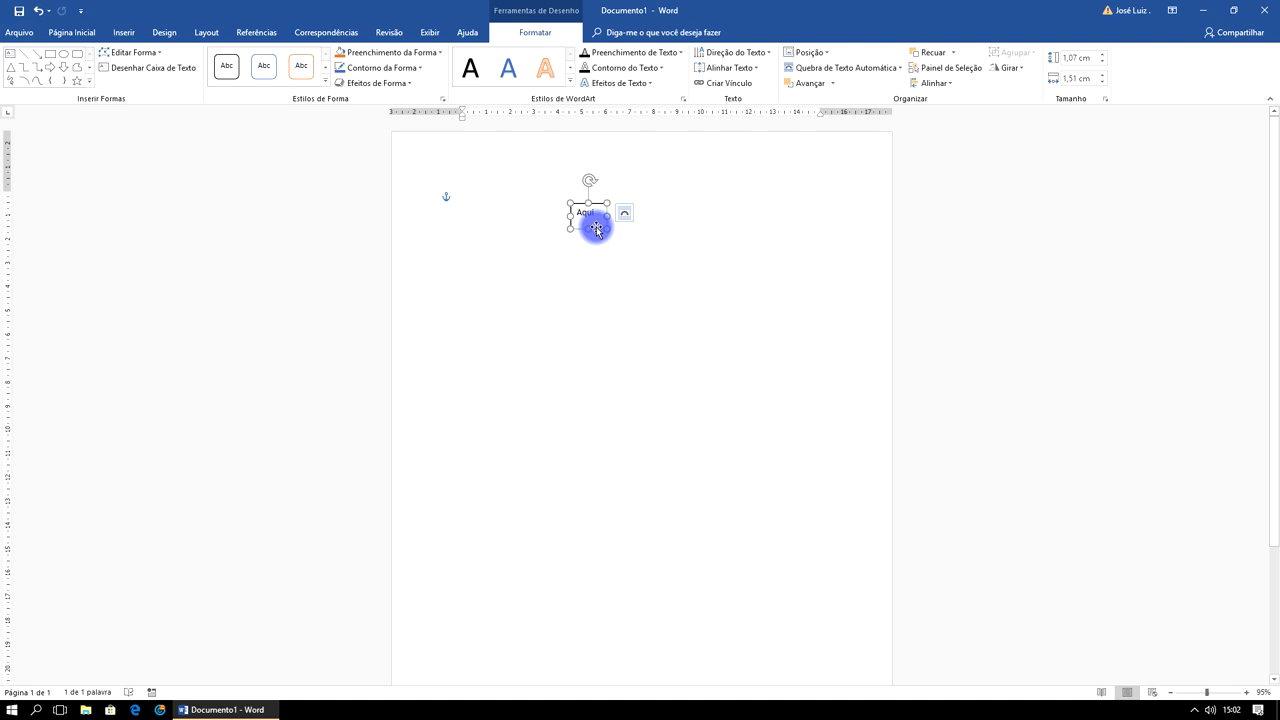
# - Set the Aqui box outline to Sem Contorno and move it to mid-page, right of center
pyautogui.click(418, 68)
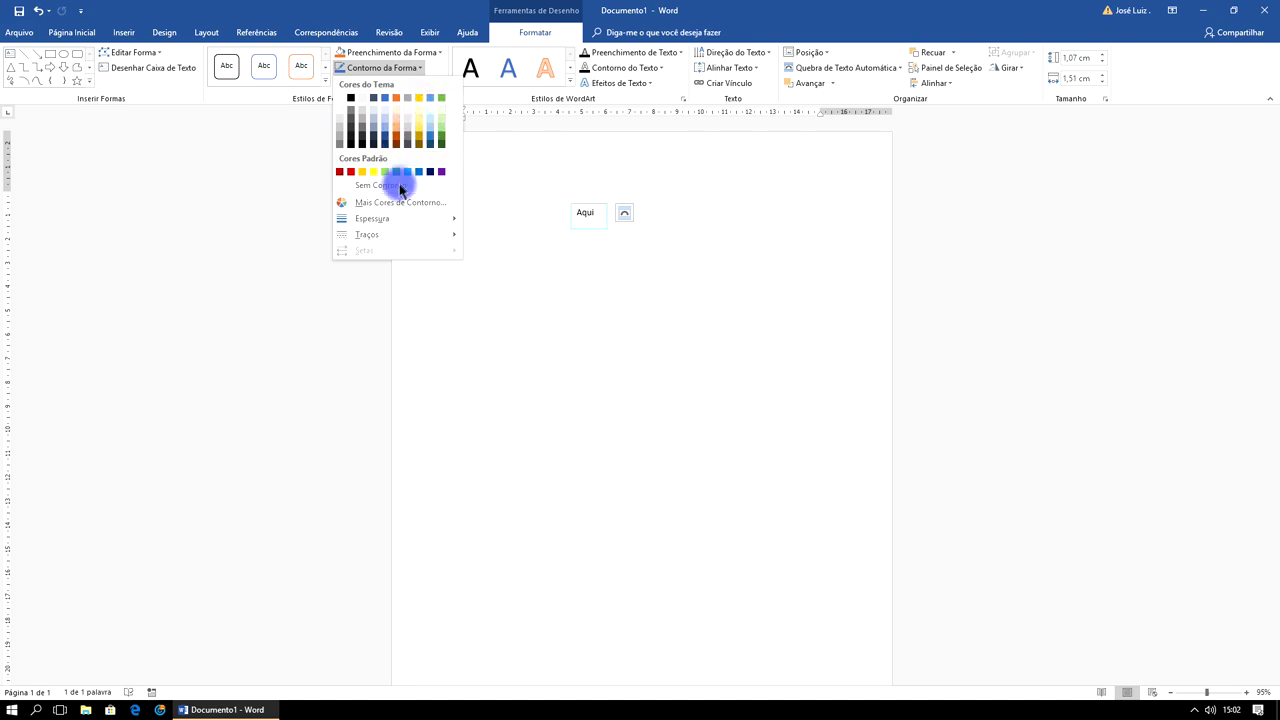
pyautogui.moveTo(388, 218)
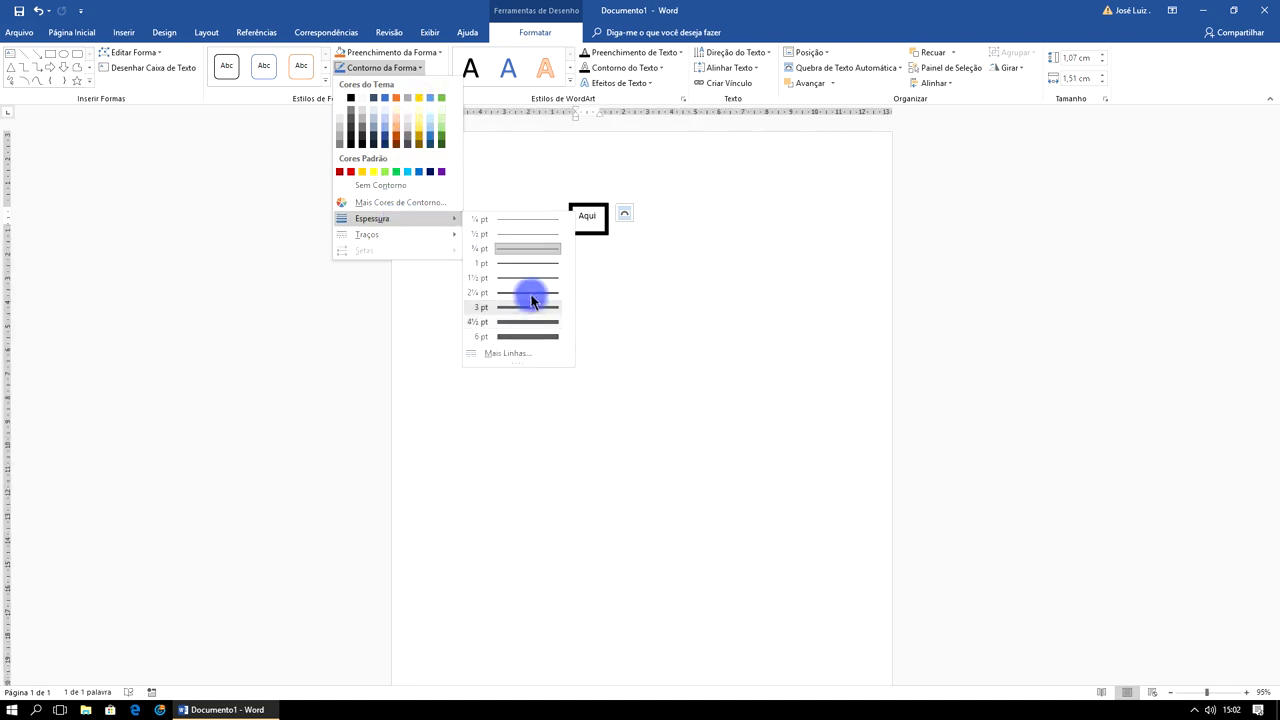
pyautogui.click(380, 186)
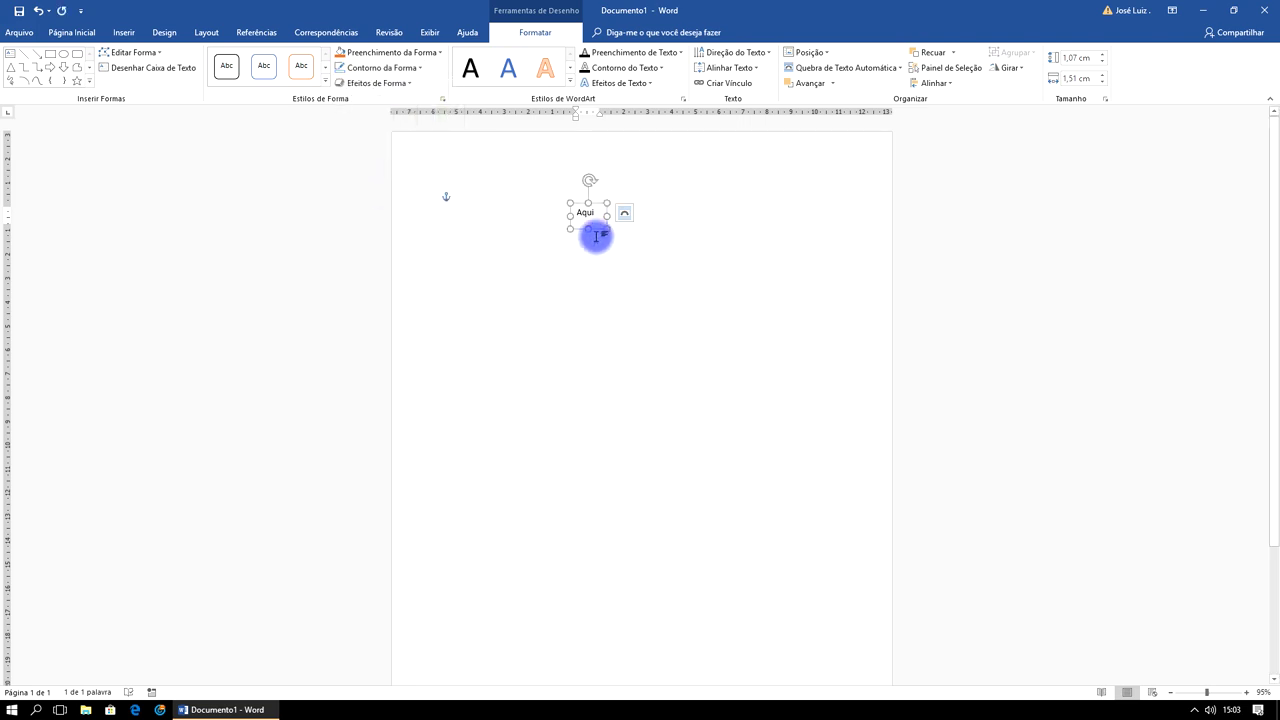
pyautogui.moveTo(603, 229)
pyautogui.mouseDown()
pyautogui.moveTo(811, 205)
pyautogui.moveTo(881, 308)
pyautogui.moveTo(753, 181)
pyautogui.moveTo(861, 158)
pyautogui.moveTo(632, 136)
pyautogui.moveTo(512, 347)
pyautogui.moveTo(697, 368)
pyautogui.mouseUp()
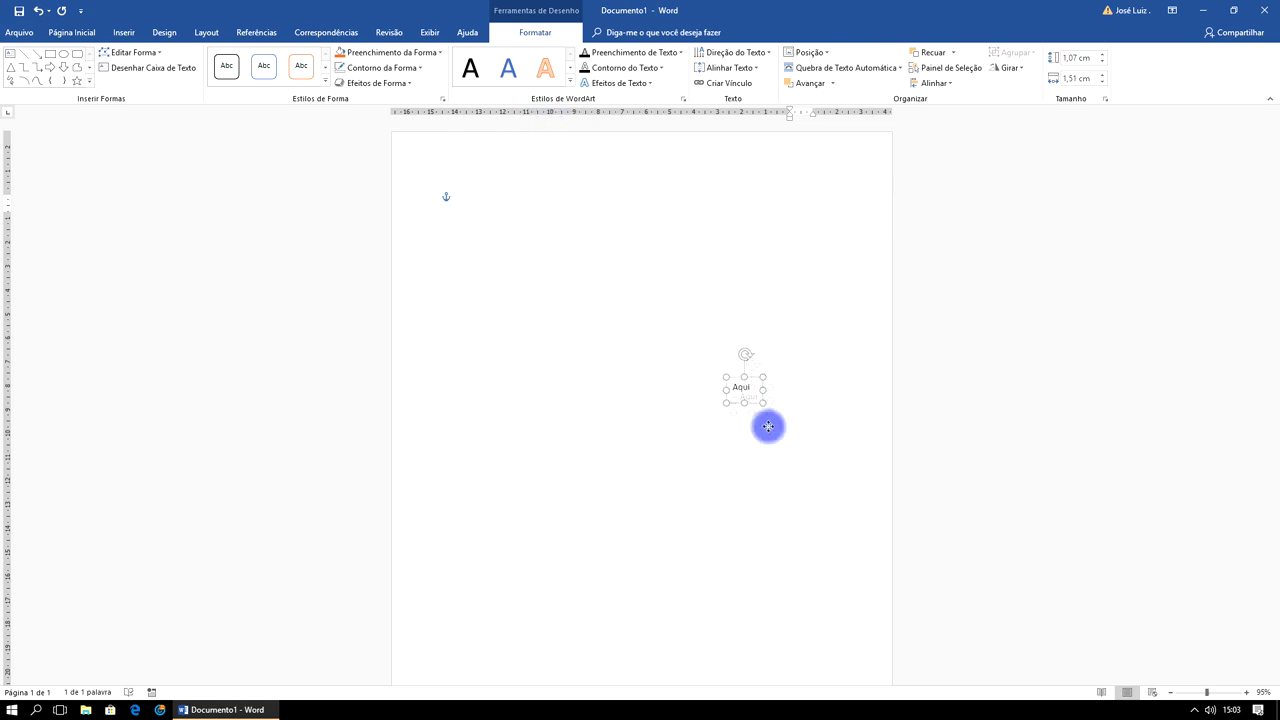
# - Enlarge the Aqui box to 3,91 × 4,46 cm and move it to the page's upper left
pyautogui.moveTo(697, 368); pyautogui.dragTo(826, 220)
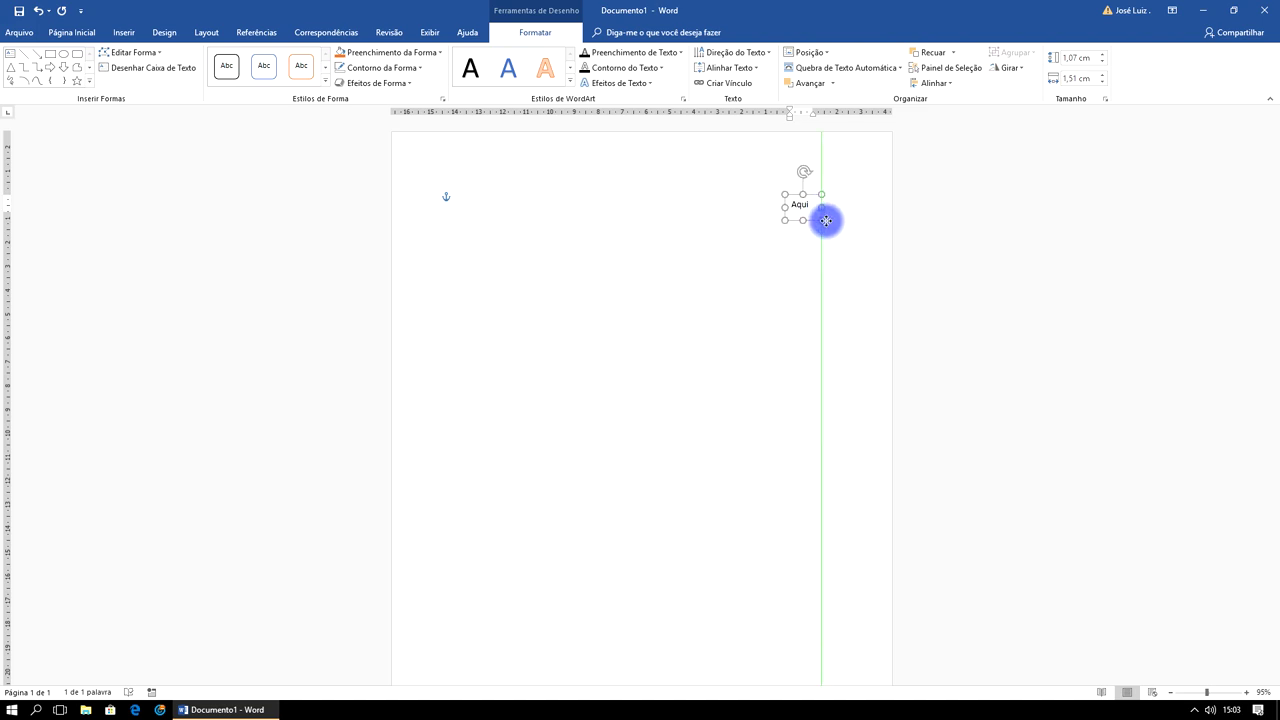
pyautogui.click(765, 245)
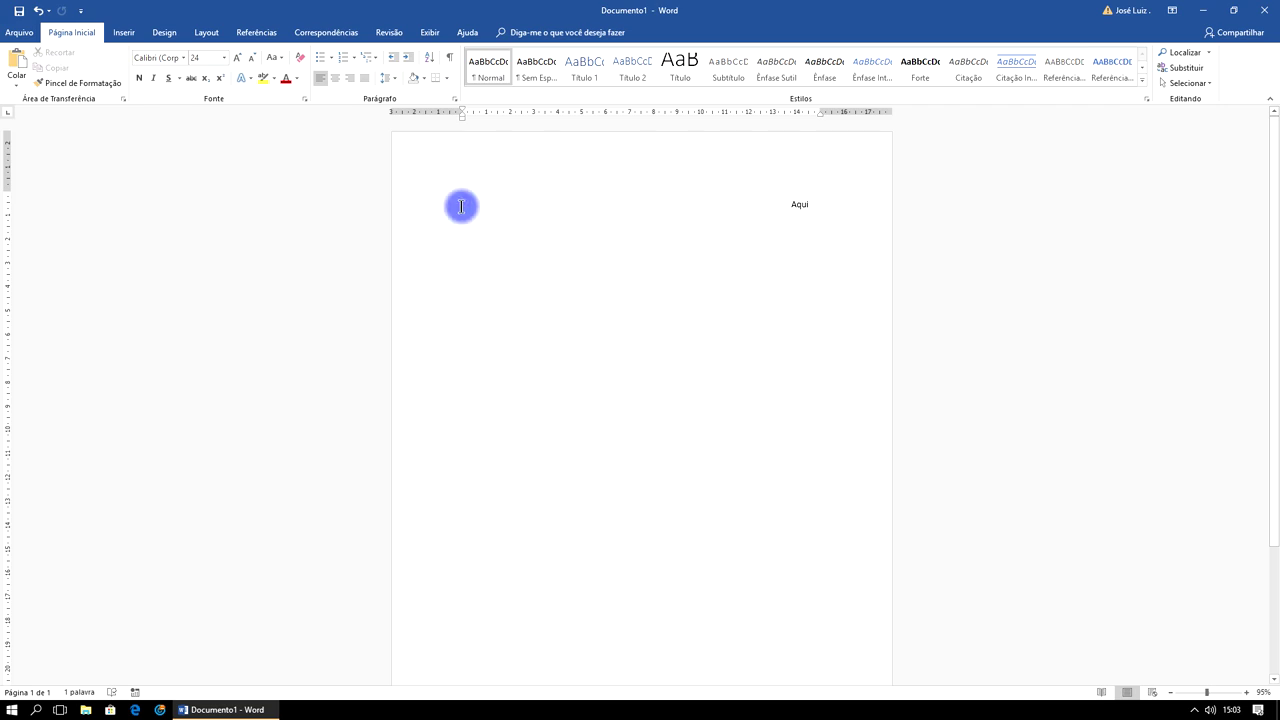
pyautogui.click(809, 206)
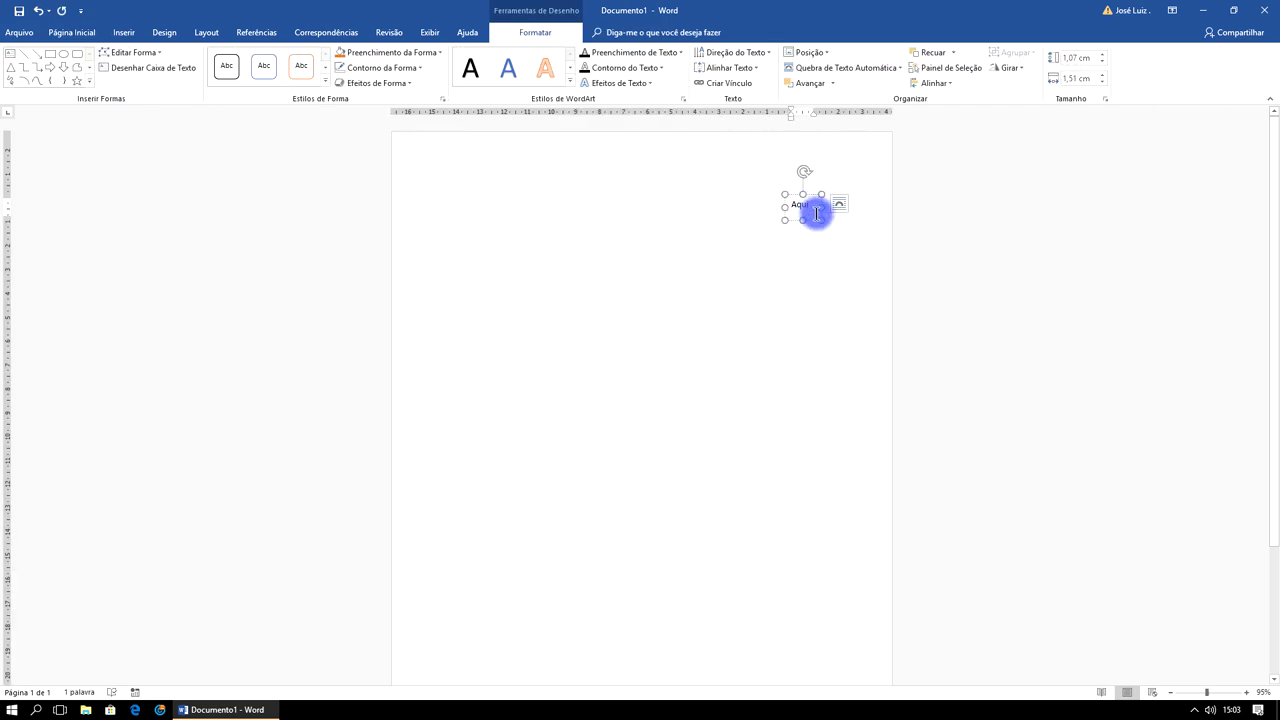
pyautogui.moveTo(820, 219); pyautogui.dragTo(889, 287)
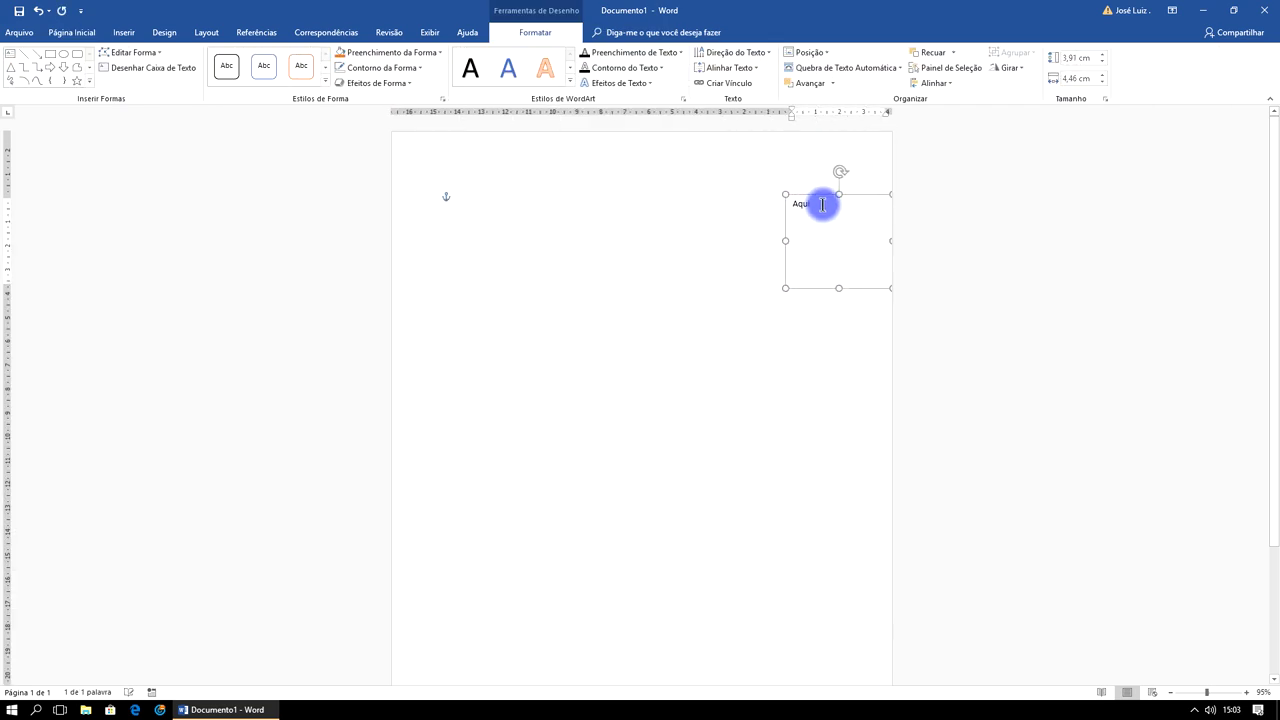
pyautogui.moveTo(818, 198); pyautogui.dragTo(478, 178)
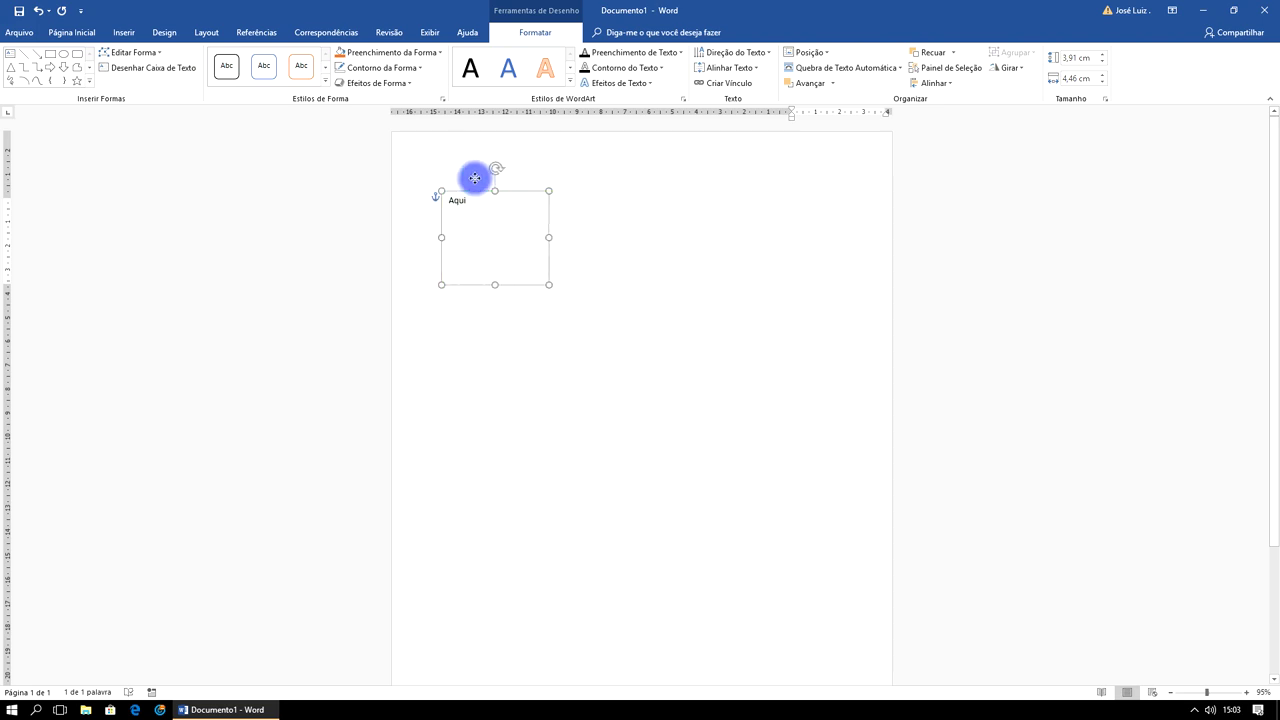
pyautogui.click(677, 248)
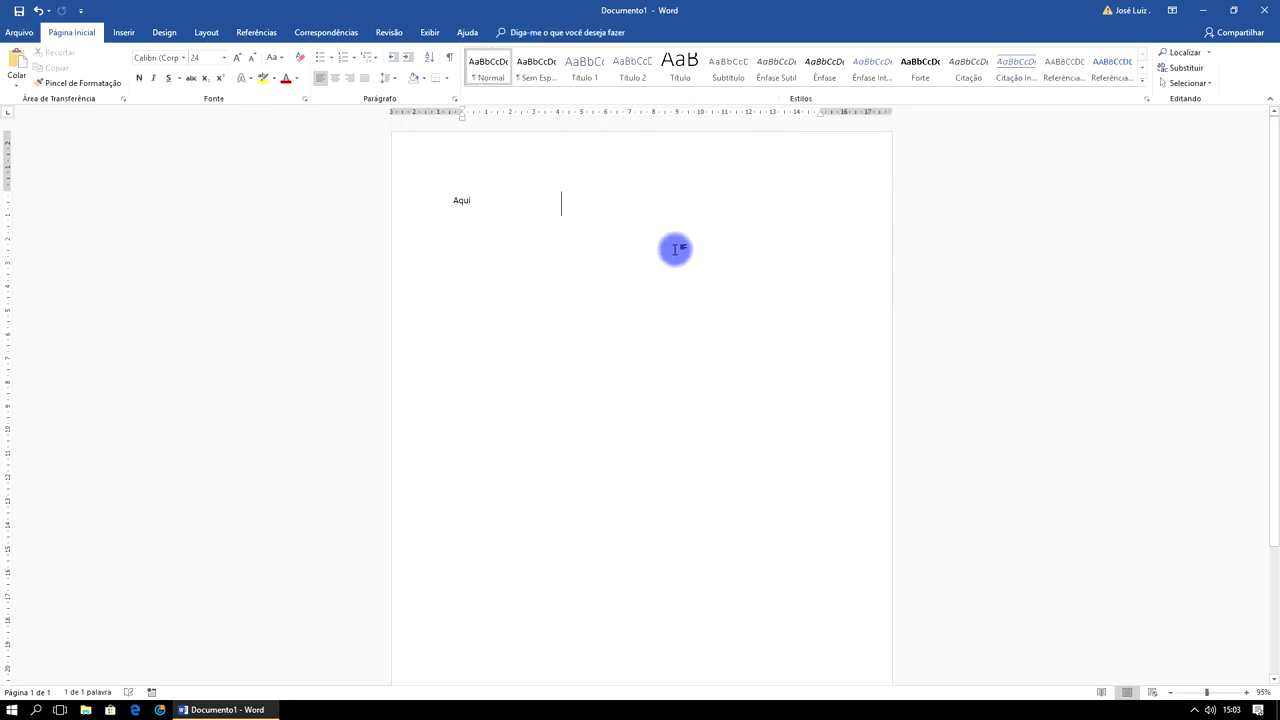
# - Insert a simple placeholder text box and move it further right
pyautogui.click(124, 33)
pyautogui.click(796, 80)
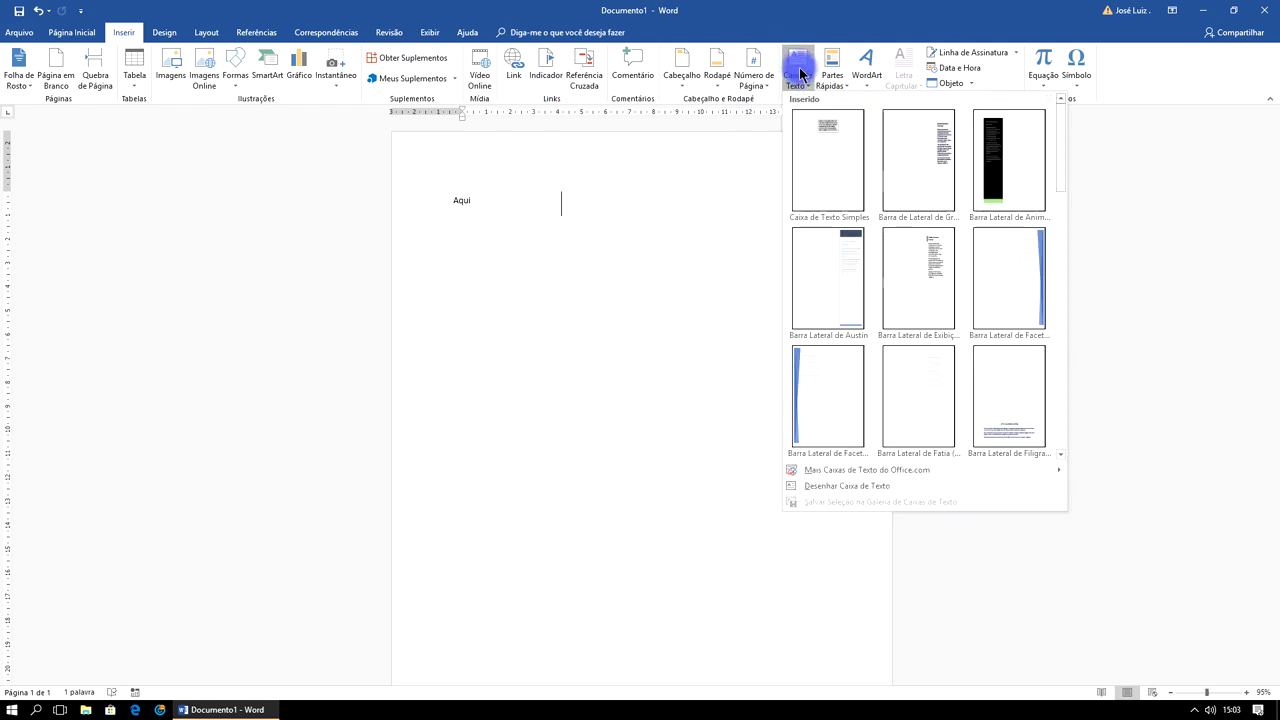
pyautogui.click(820, 129)
pyautogui.moveTo(673, 205); pyautogui.dragTo(780, 192)
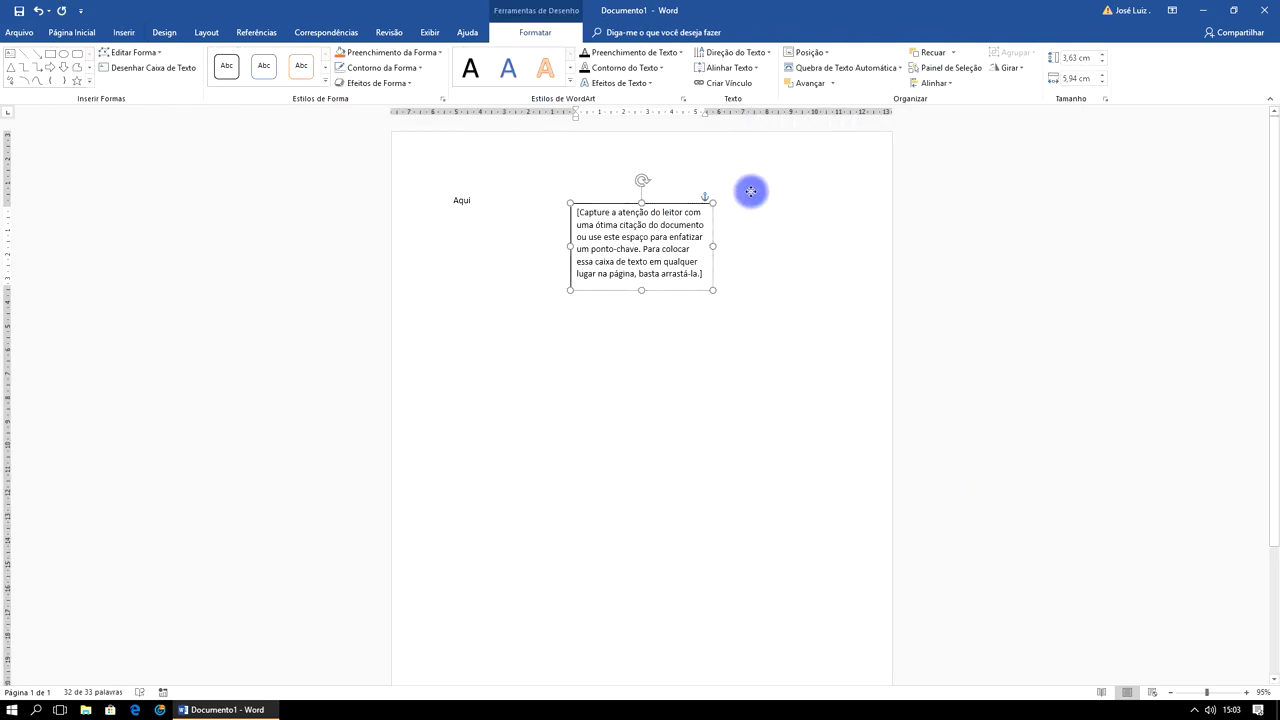
pyautogui.click(769, 320)
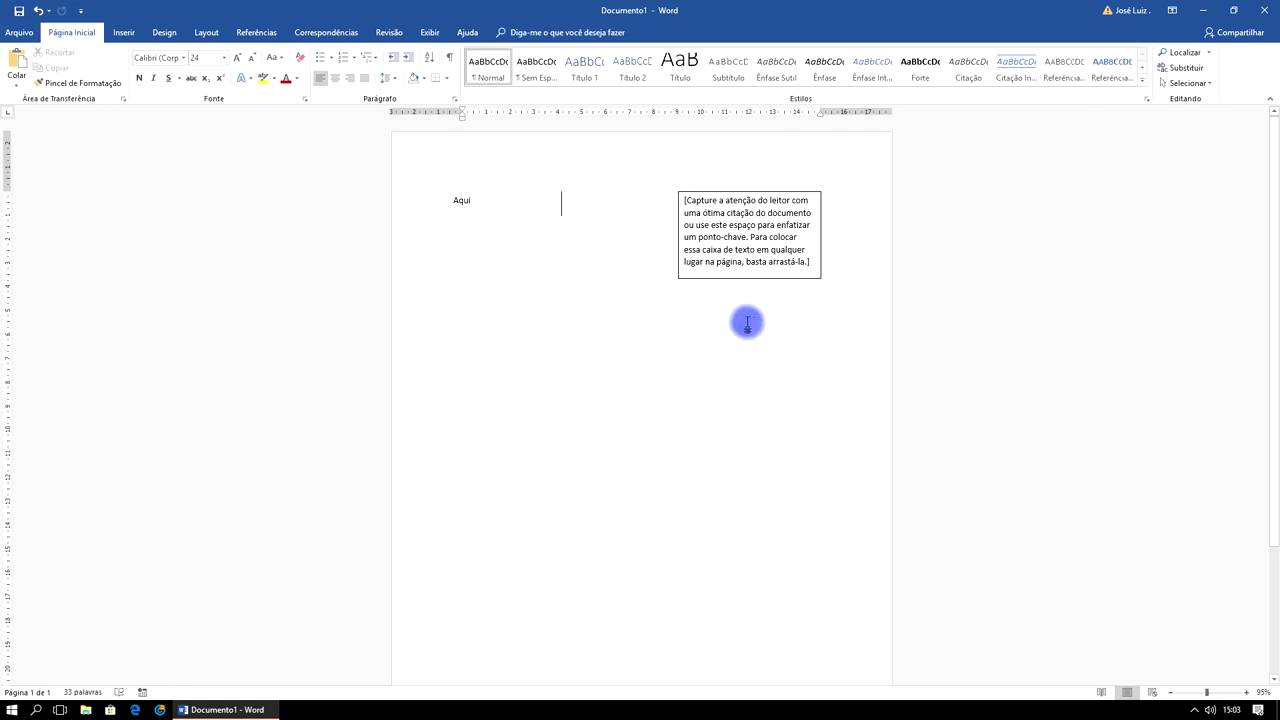
# - Delete the Aqui box and insert a second simple text box beside the first one
pyautogui.click(474, 200)
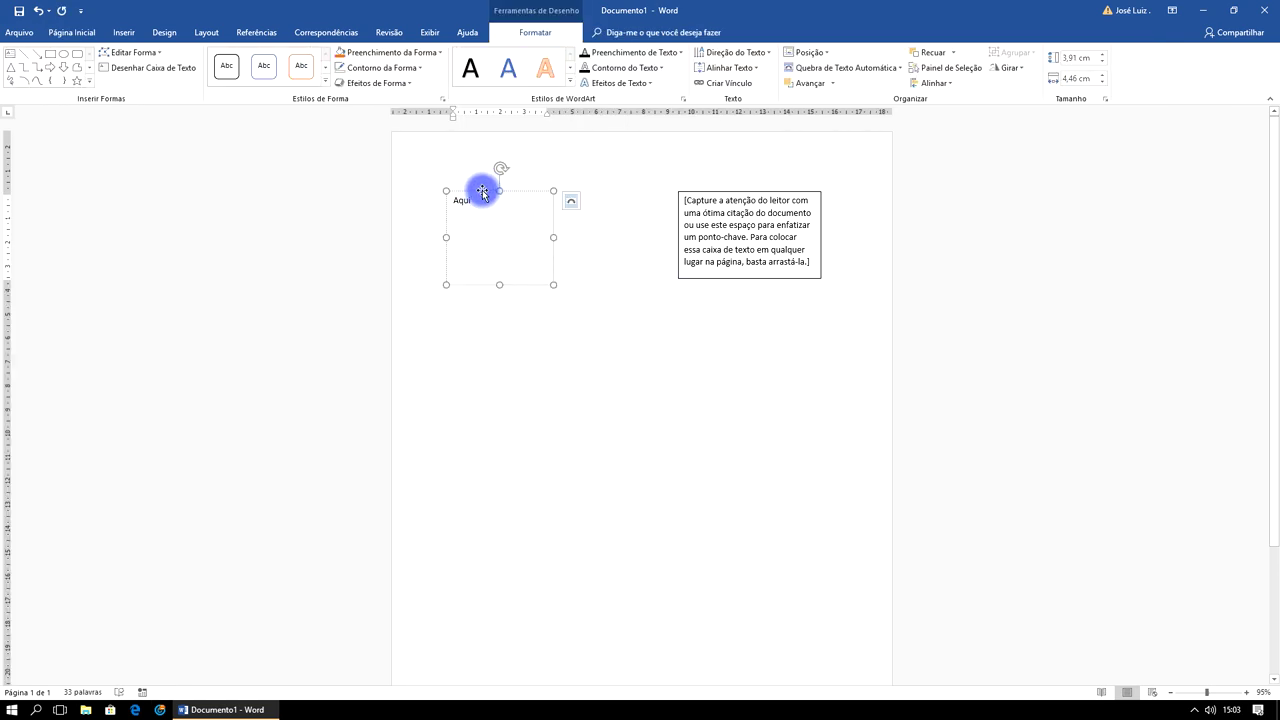
pyautogui.press('Delete')
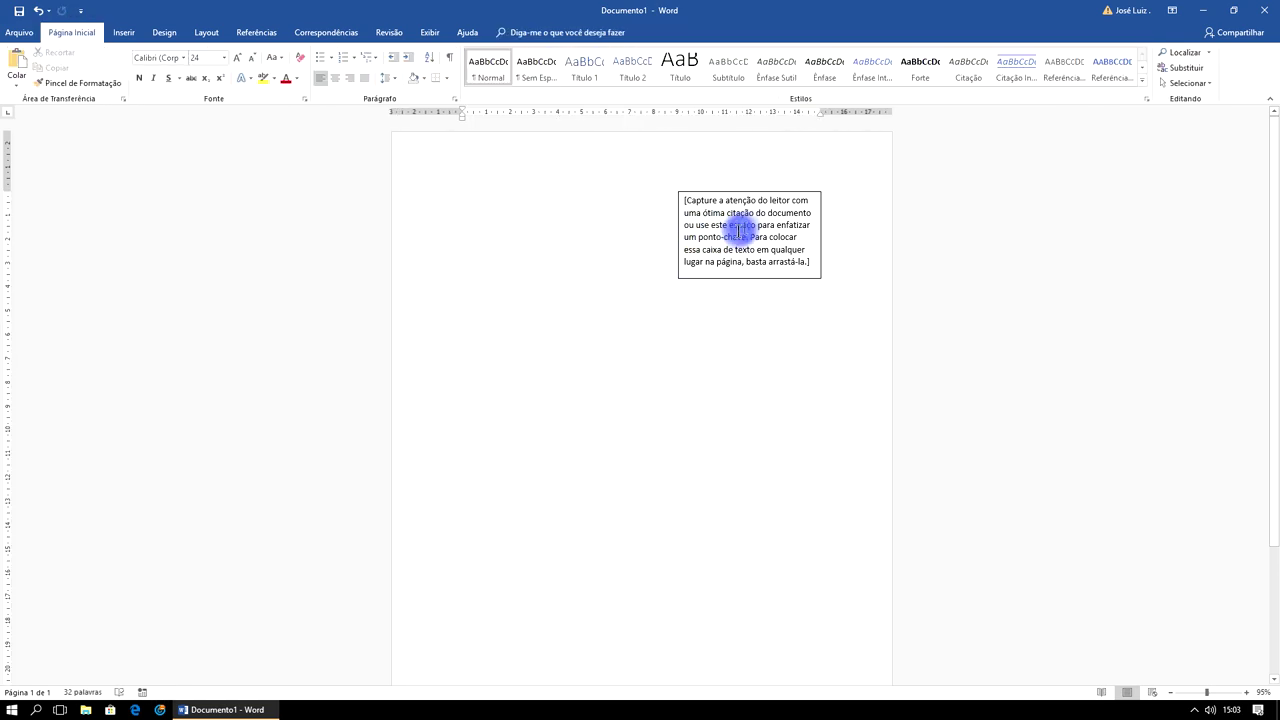
pyautogui.click(124, 32)
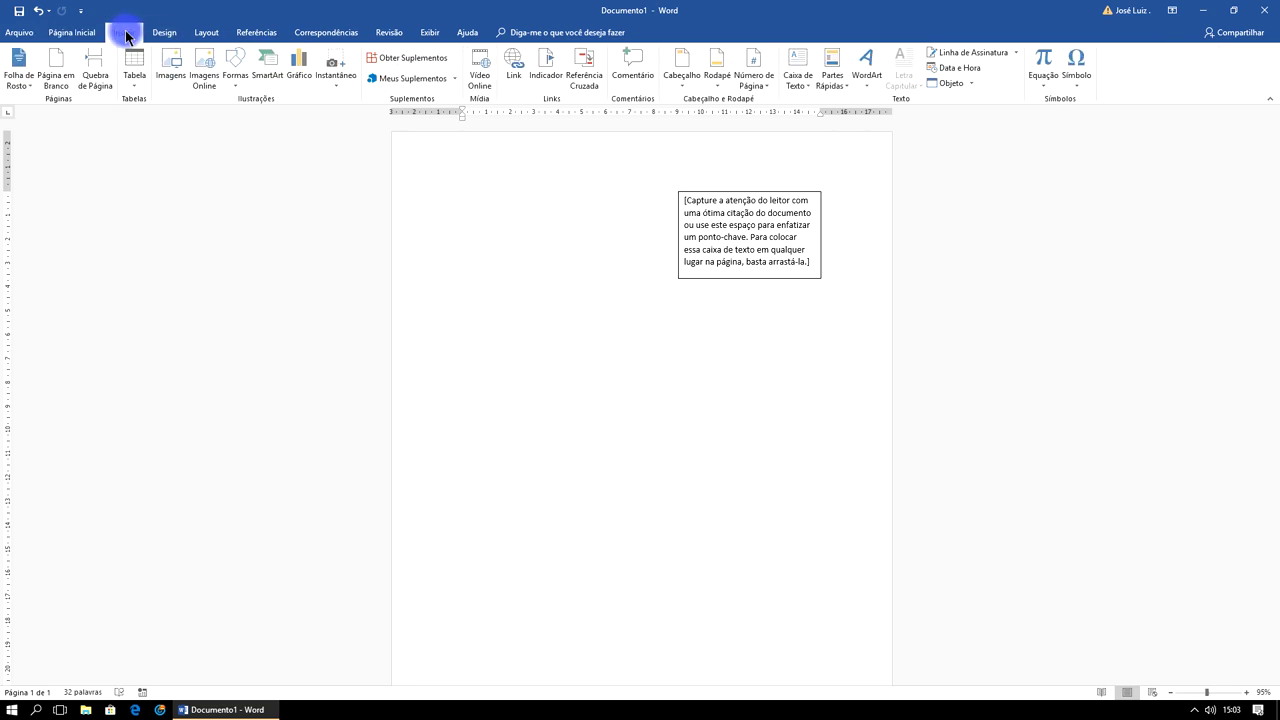
pyautogui.click(795, 66)
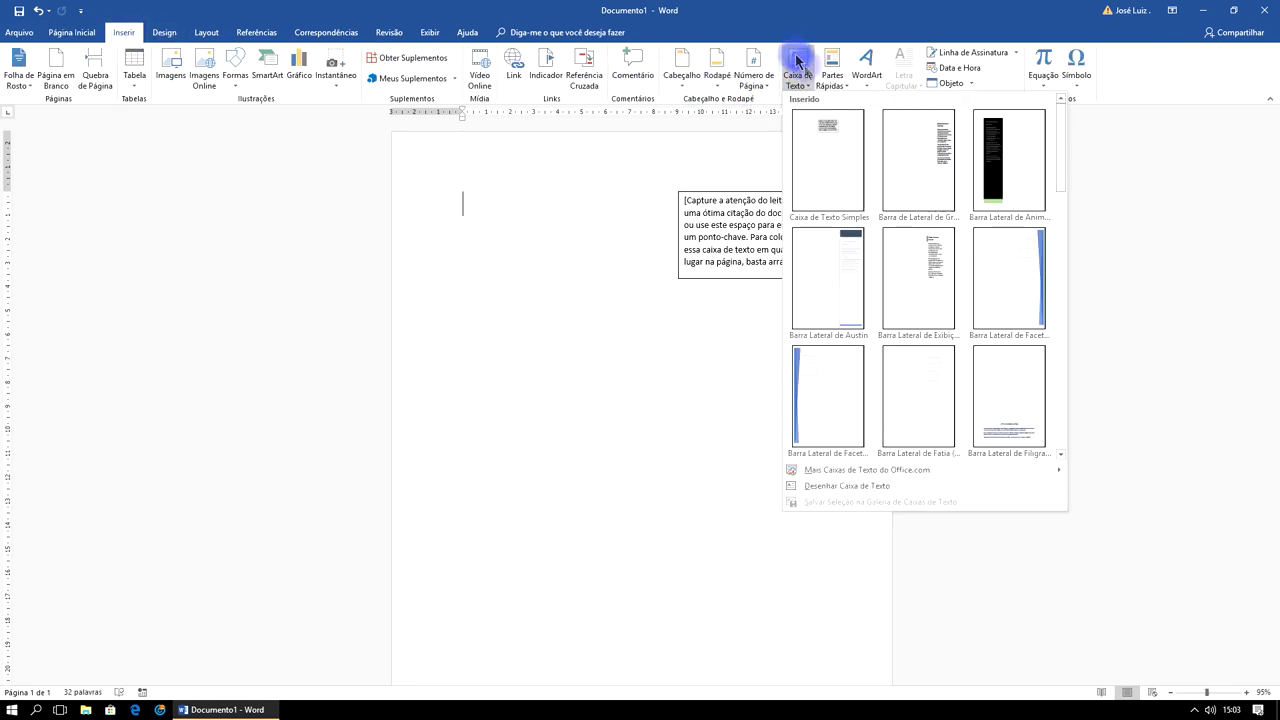
pyautogui.click(834, 137)
pyautogui.moveTo(670, 202); pyautogui.dragTo(565, 177)
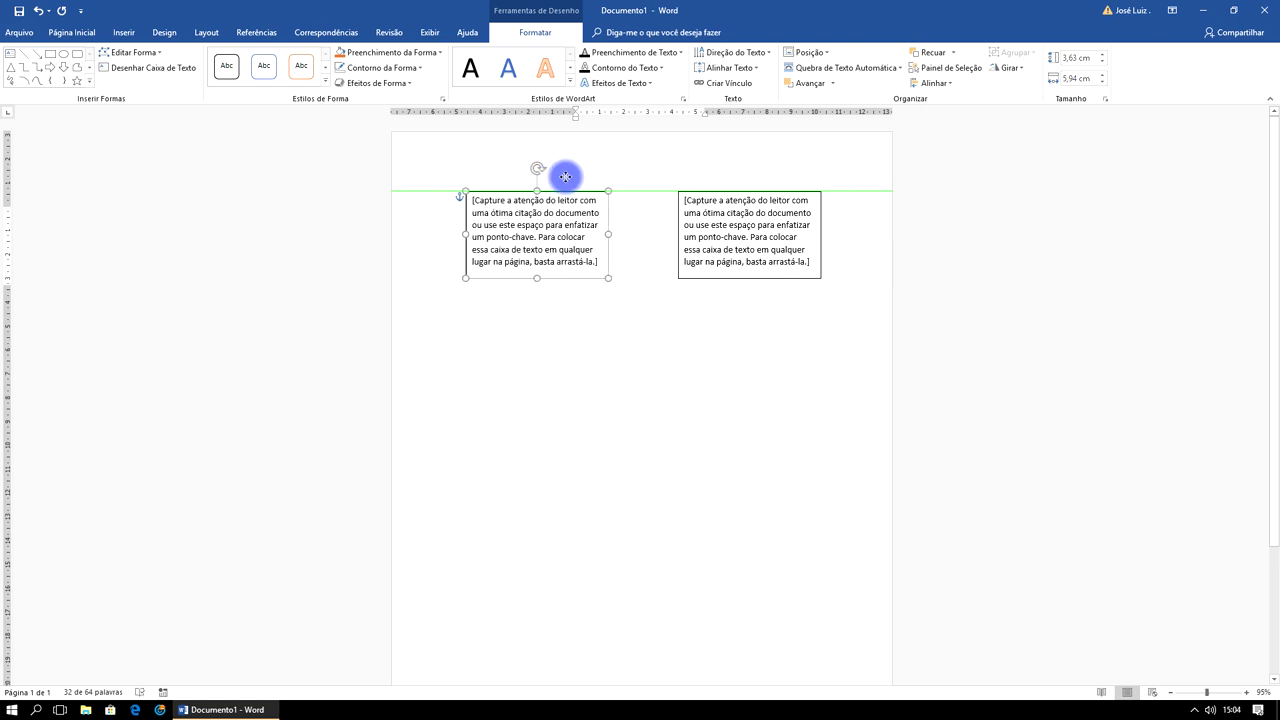
# - Shift the left text box slightly left and stretch it wider and much taller
pyautogui.moveTo(565, 177); pyautogui.dragTo(555, 176)
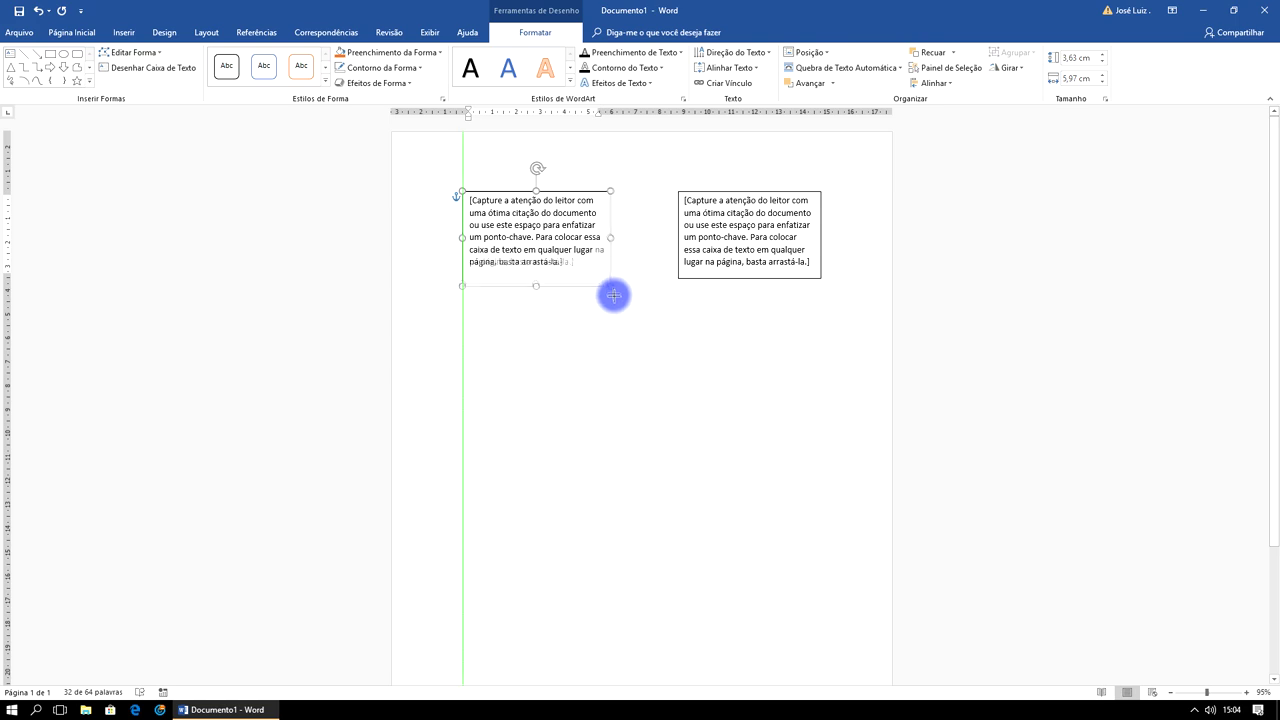
pyautogui.moveTo(606, 276); pyautogui.dragTo(615, 300)
pyautogui.moveTo(541, 316); pyautogui.dragTo(542, 360)
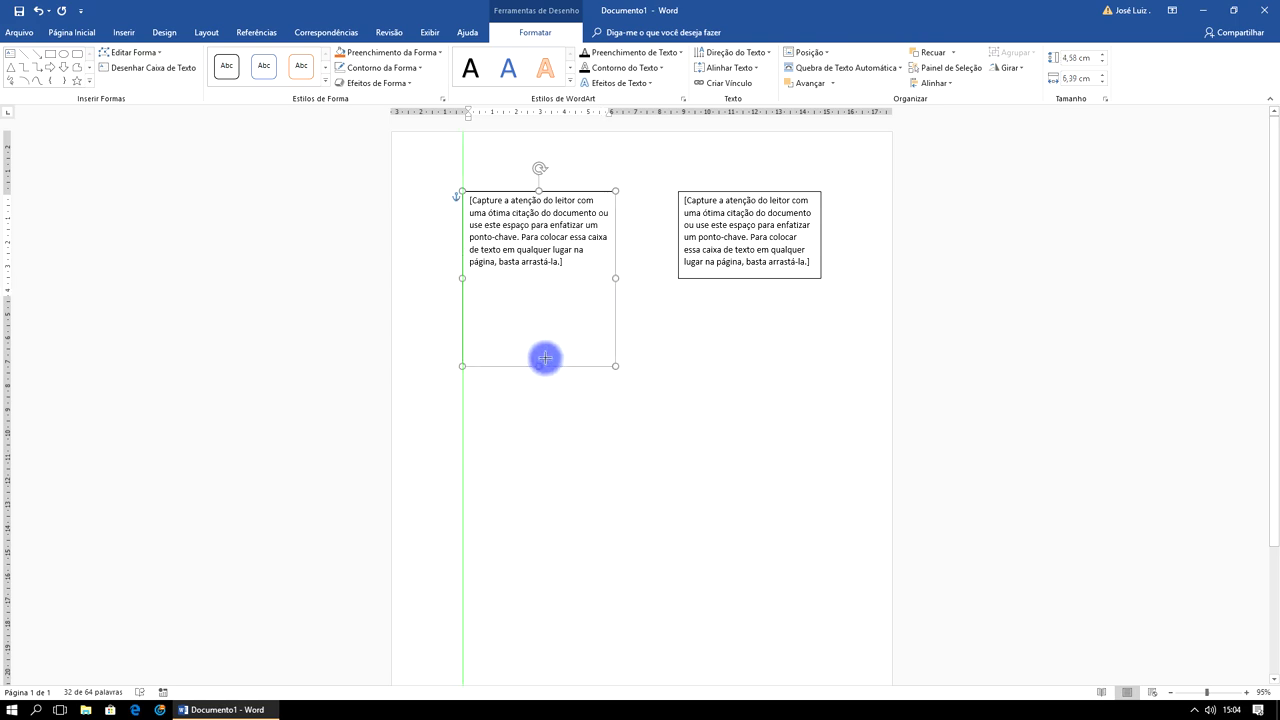
# - Make the right text box taller and slightly wider to match the left one
pyautogui.click(740, 279)
pyautogui.click(744, 279)
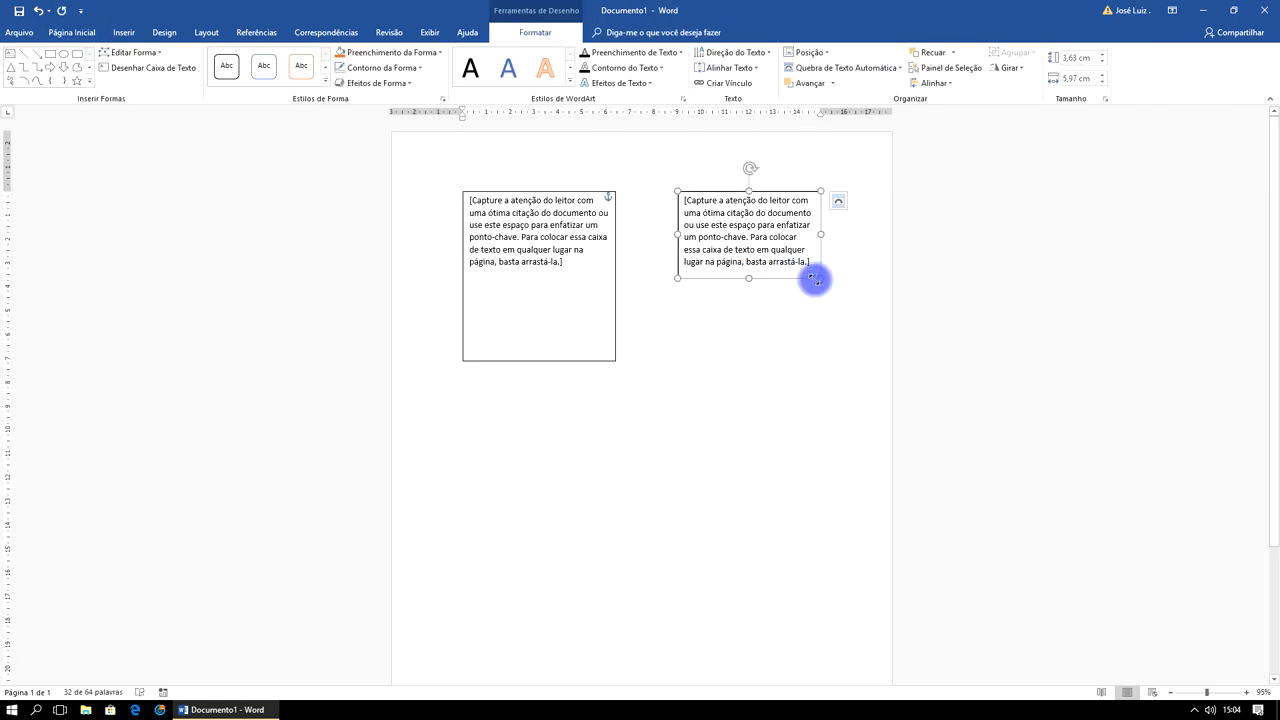
pyautogui.moveTo(746, 282); pyautogui.dragTo(742, 358)
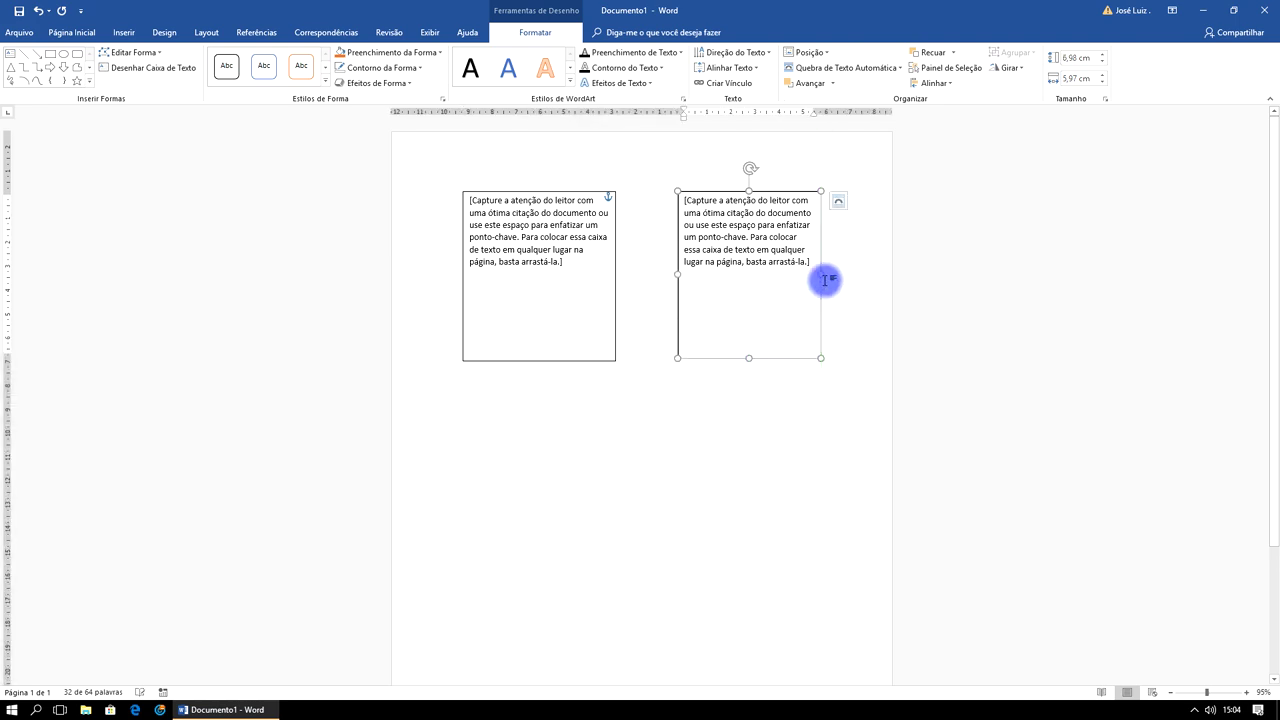
pyautogui.moveTo(820, 275); pyautogui.dragTo(834, 276)
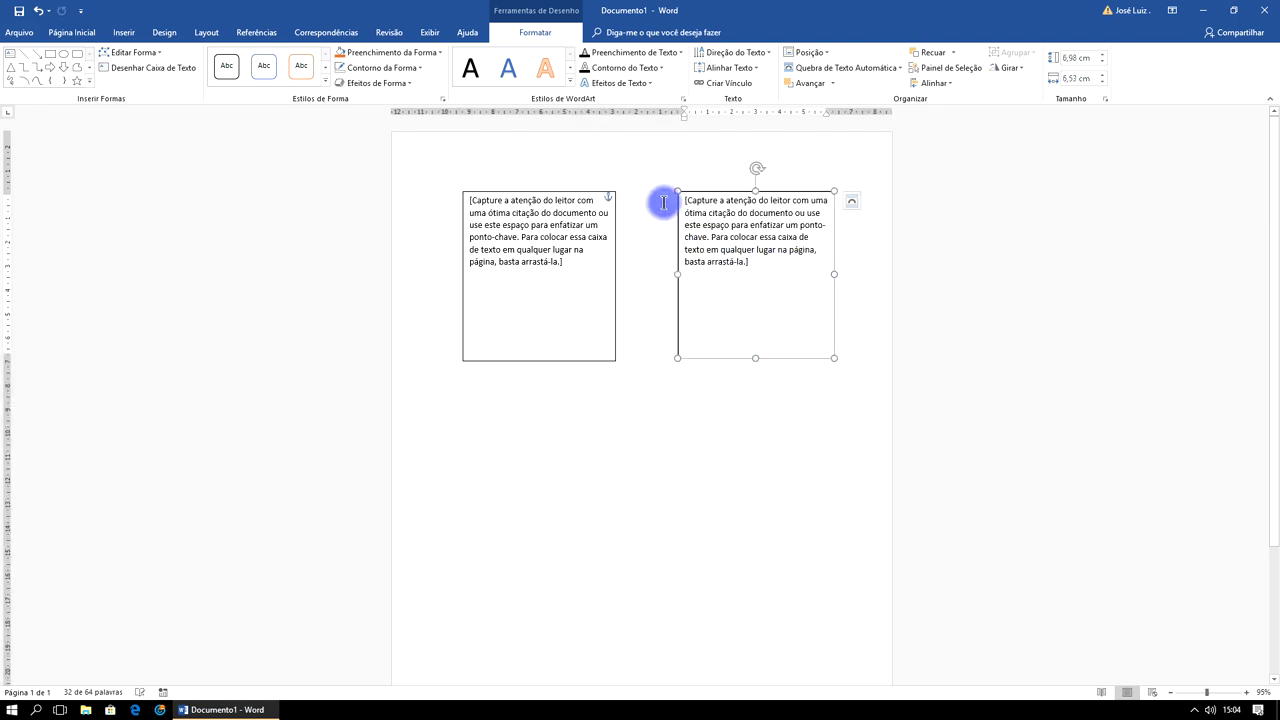
pyautogui.click(668, 160)
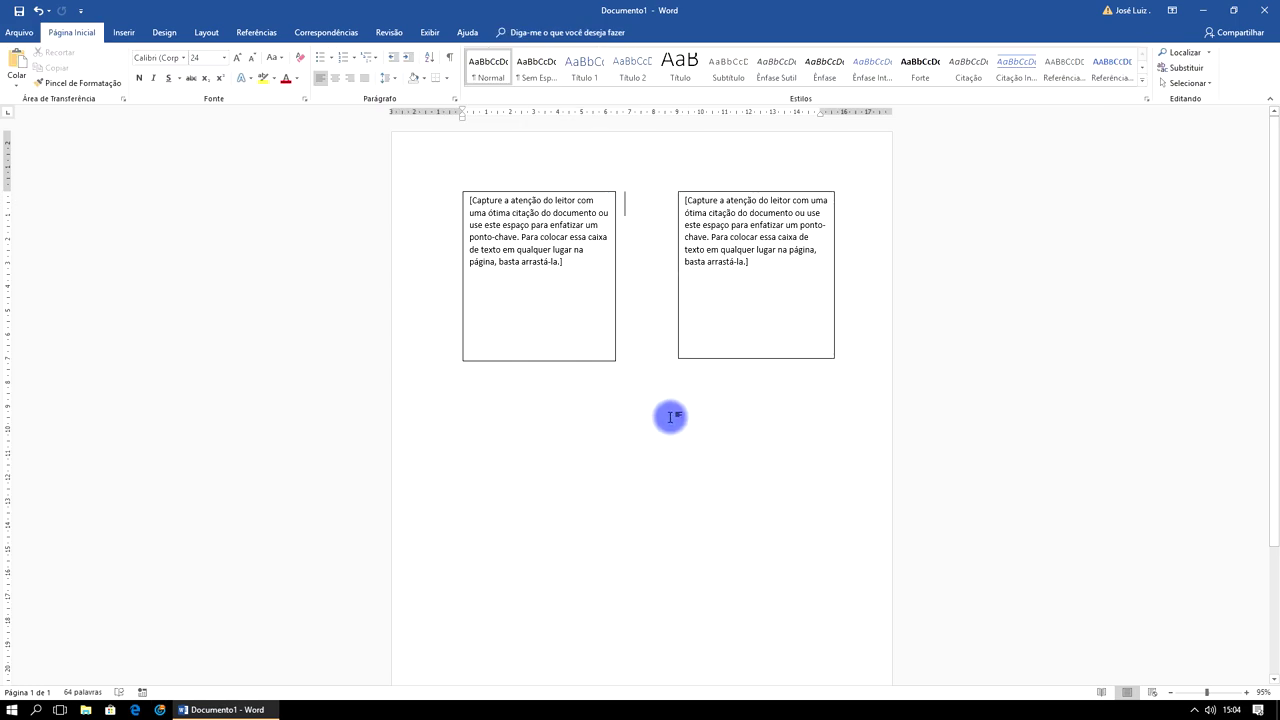
# - Reposition the right text box so its top lines up with the left box
pyautogui.moveTo(731, 358)
pyautogui.mouseDown()
pyautogui.moveTo(634, 500)
pyautogui.moveTo(678, 559)
pyautogui.mouseUp()
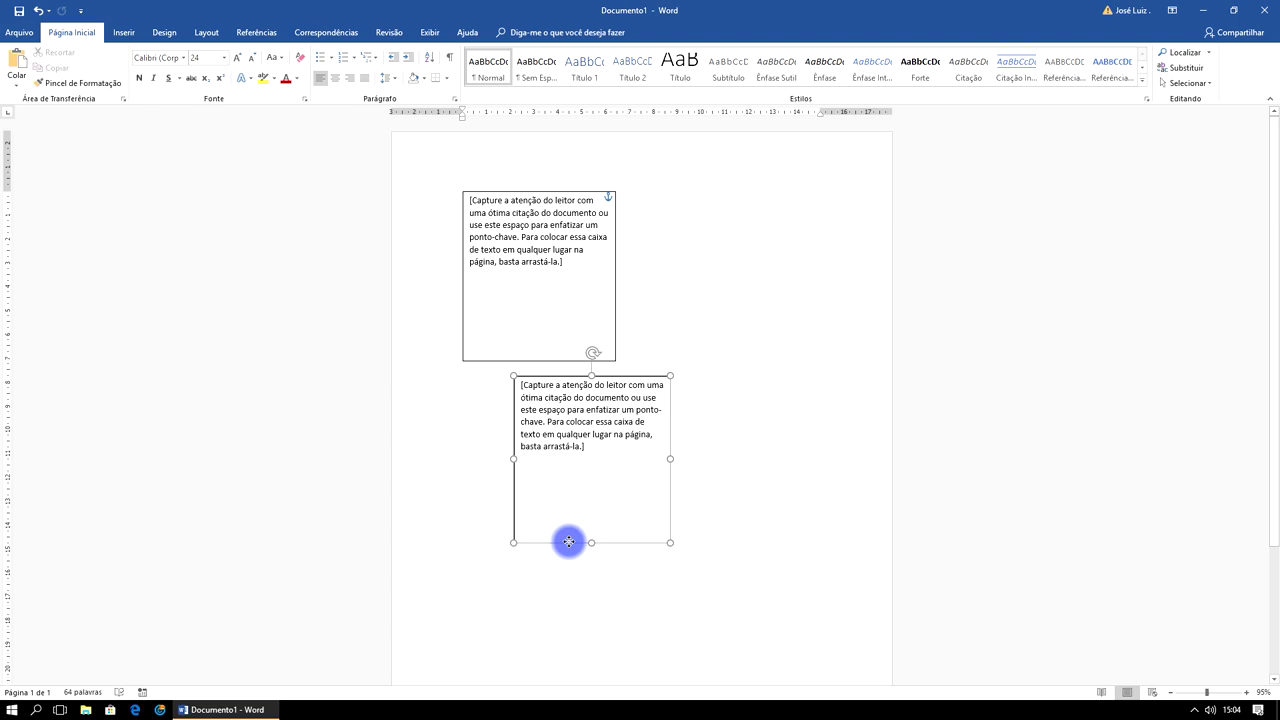
pyautogui.moveTo(686, 494)
pyautogui.mouseDown()
pyautogui.moveTo(726, 303)
pyautogui.moveTo(700, 306)
pyautogui.mouseUp()
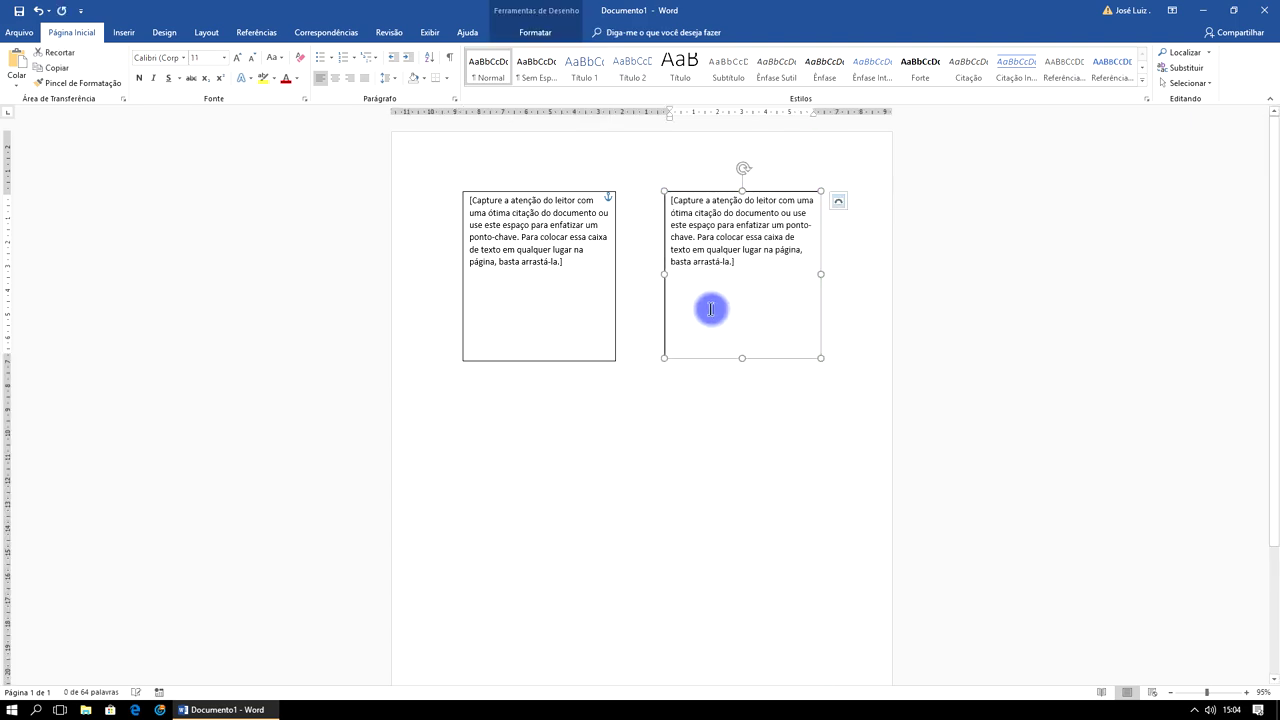
pyautogui.click(723, 443)
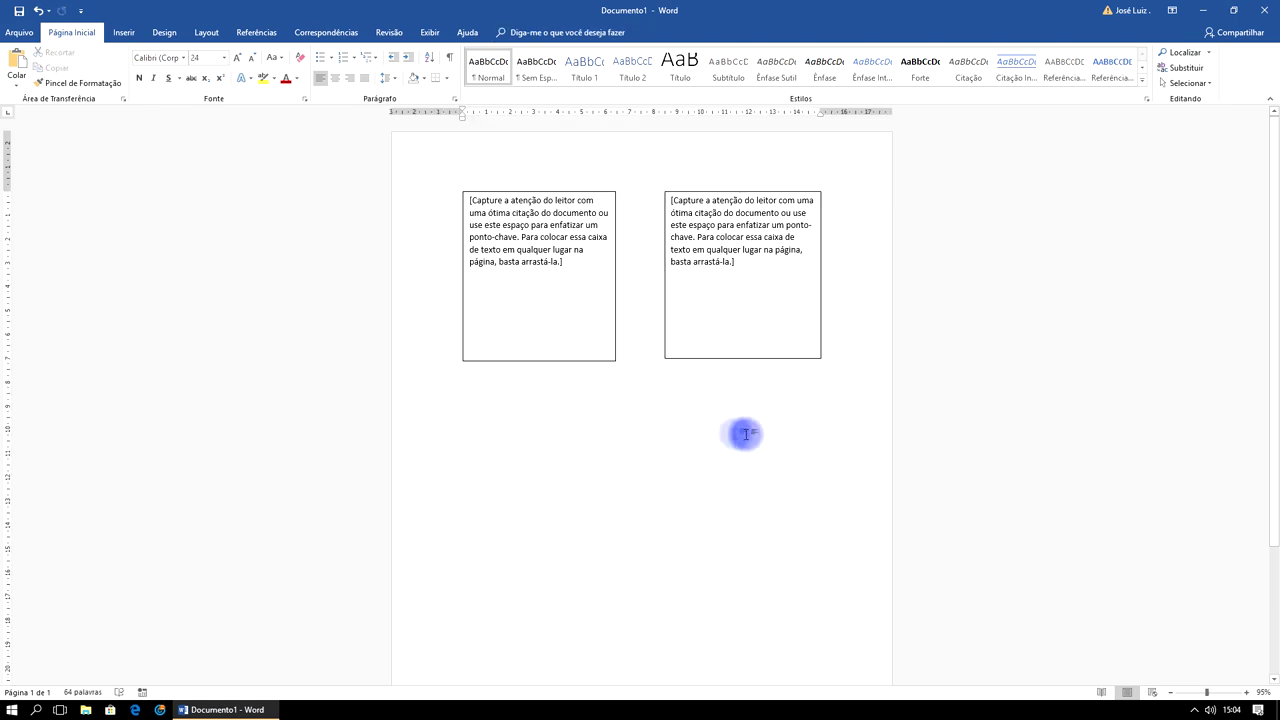
pyautogui.click(733, 310)
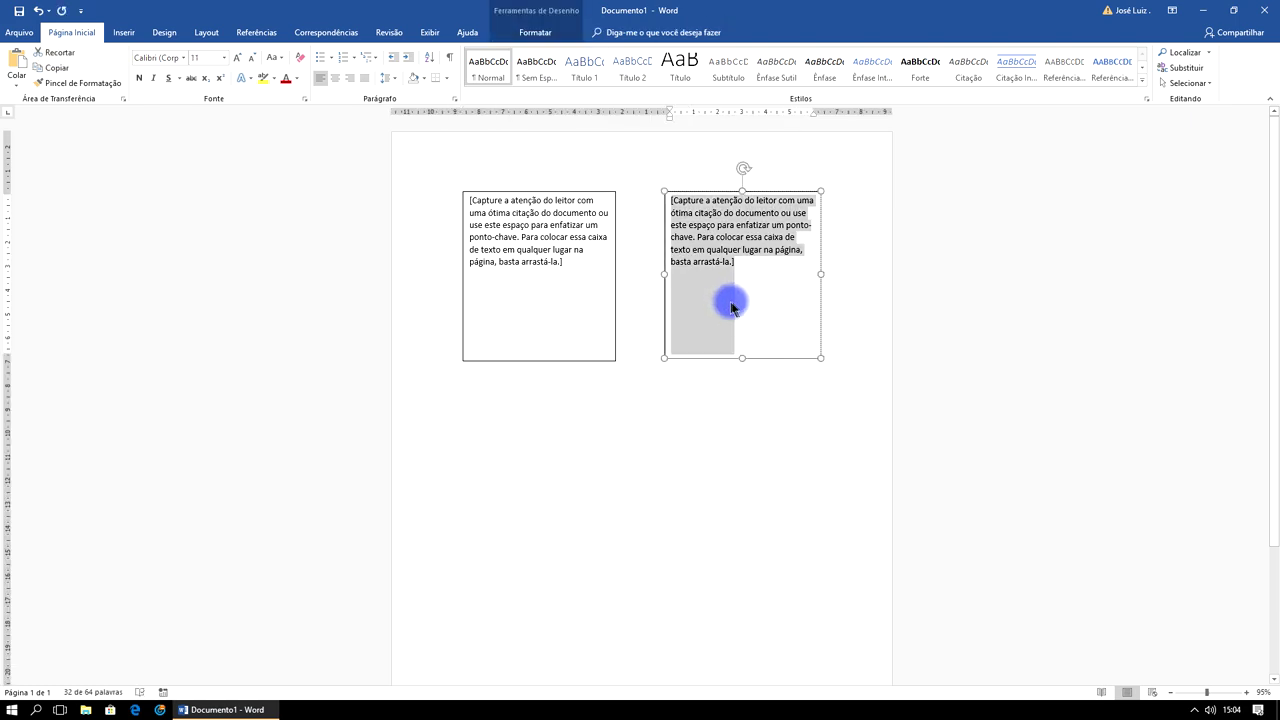
pyautogui.click(766, 517)
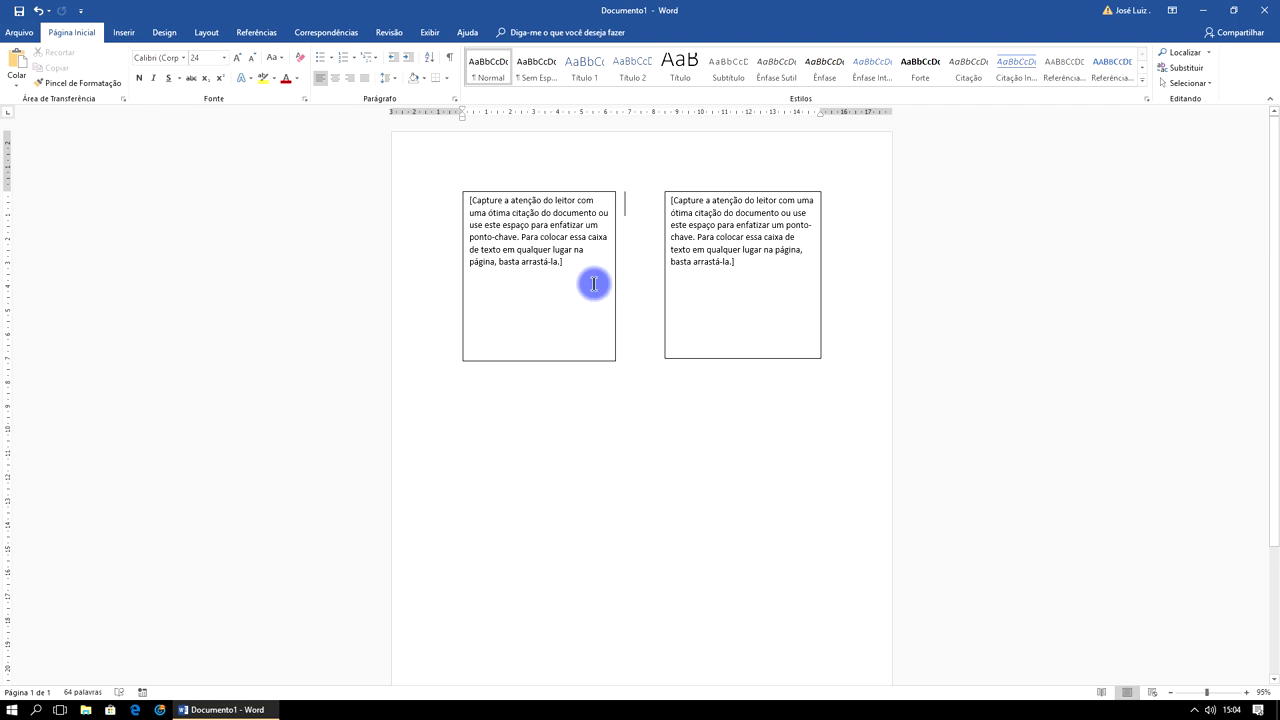
# - Select the 7,09 × 6,39 cm left text box and show its drawing Formatar tools
pyautogui.click(562, 312)
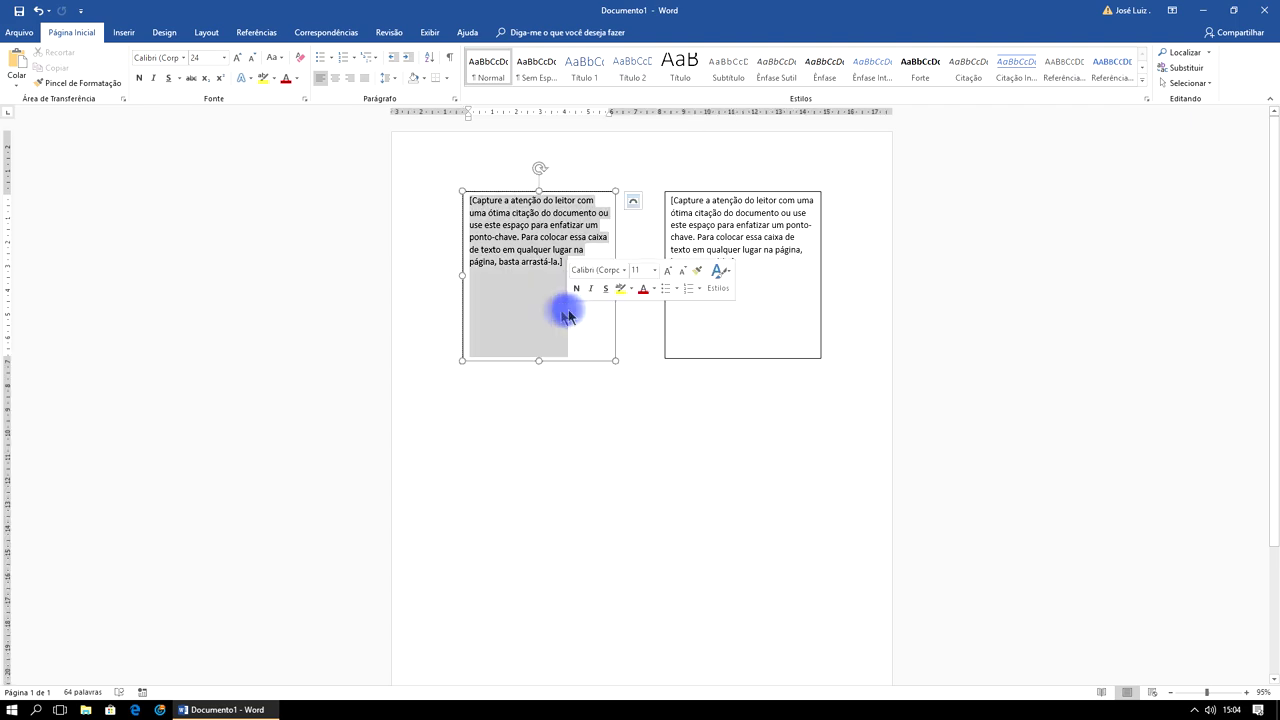
pyautogui.hotkey('ctrl', 'a')
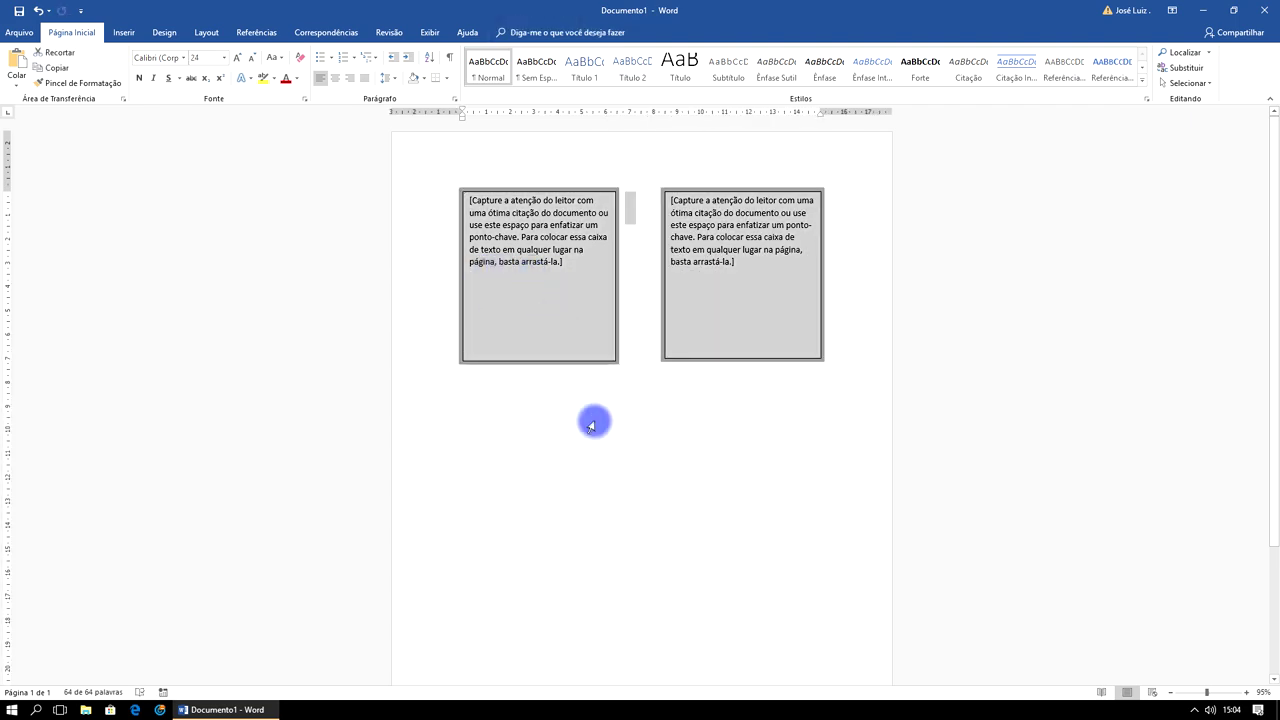
pyautogui.click(704, 425)
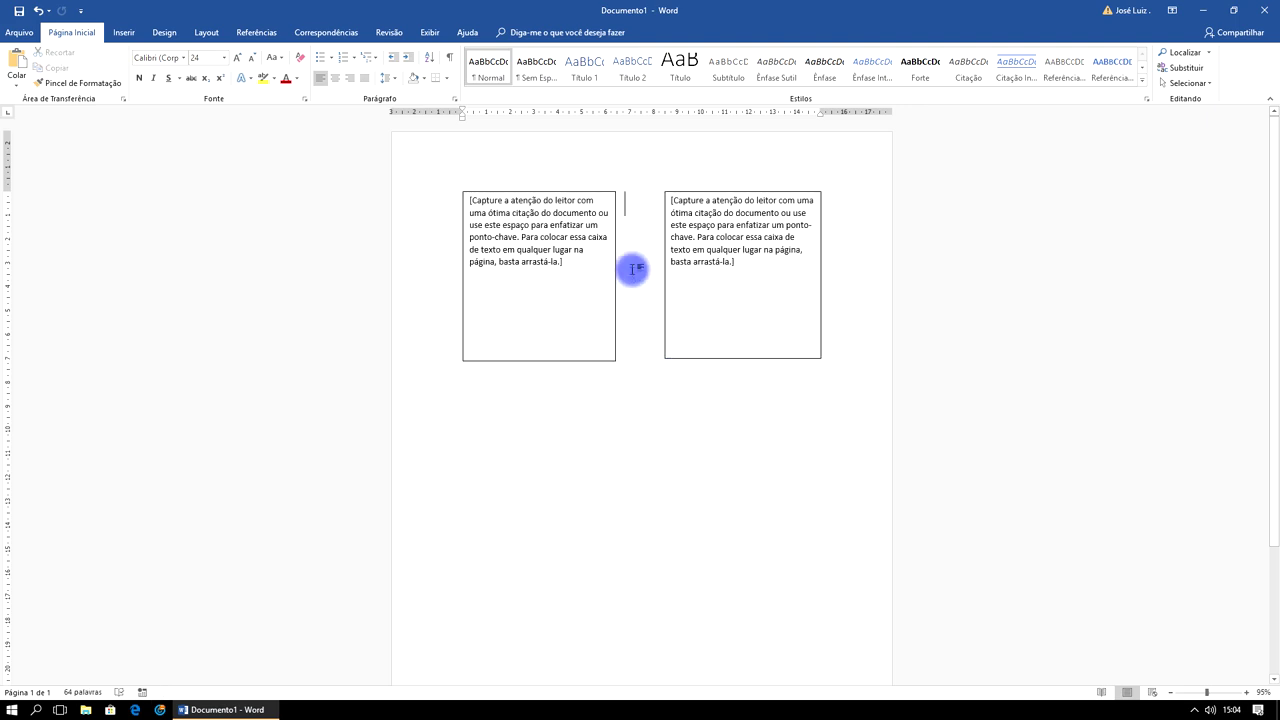
pyautogui.click(594, 195)
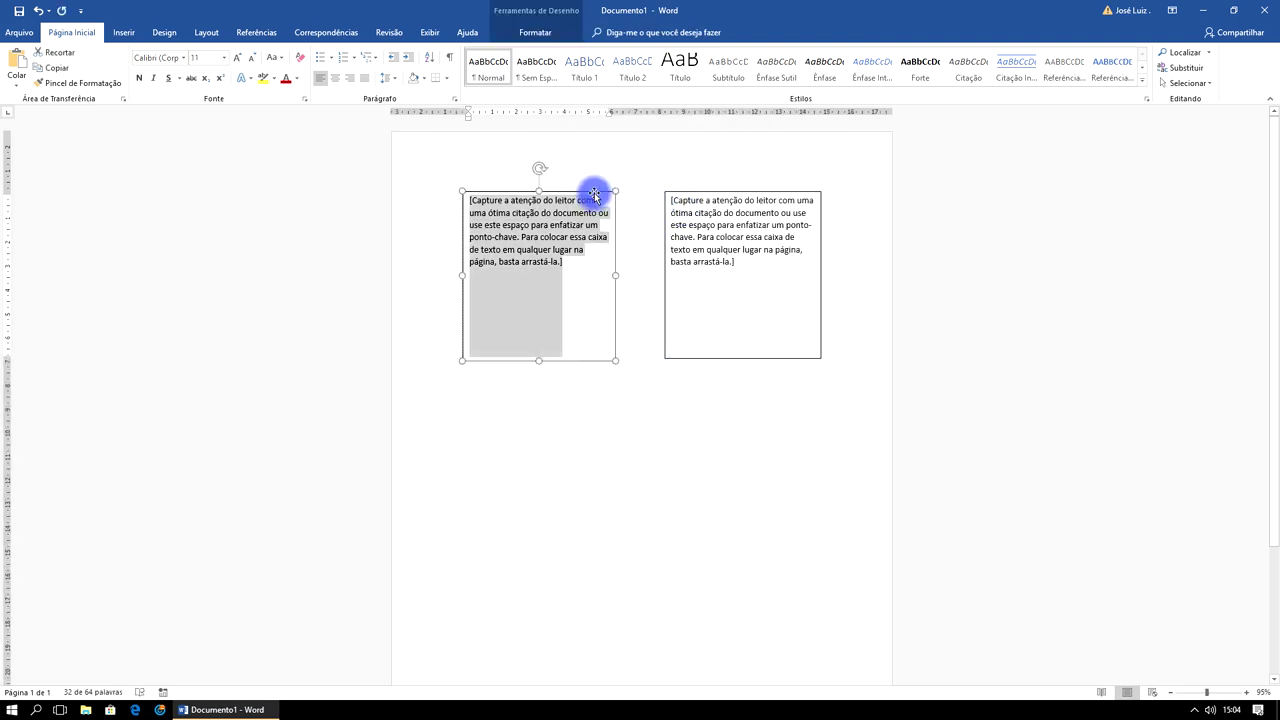
pyautogui.moveTo(537, 165)
pyautogui.mouseDown()
pyautogui.moveTo(547, 159)
pyautogui.moveTo(530, 152)
pyautogui.mouseUp()
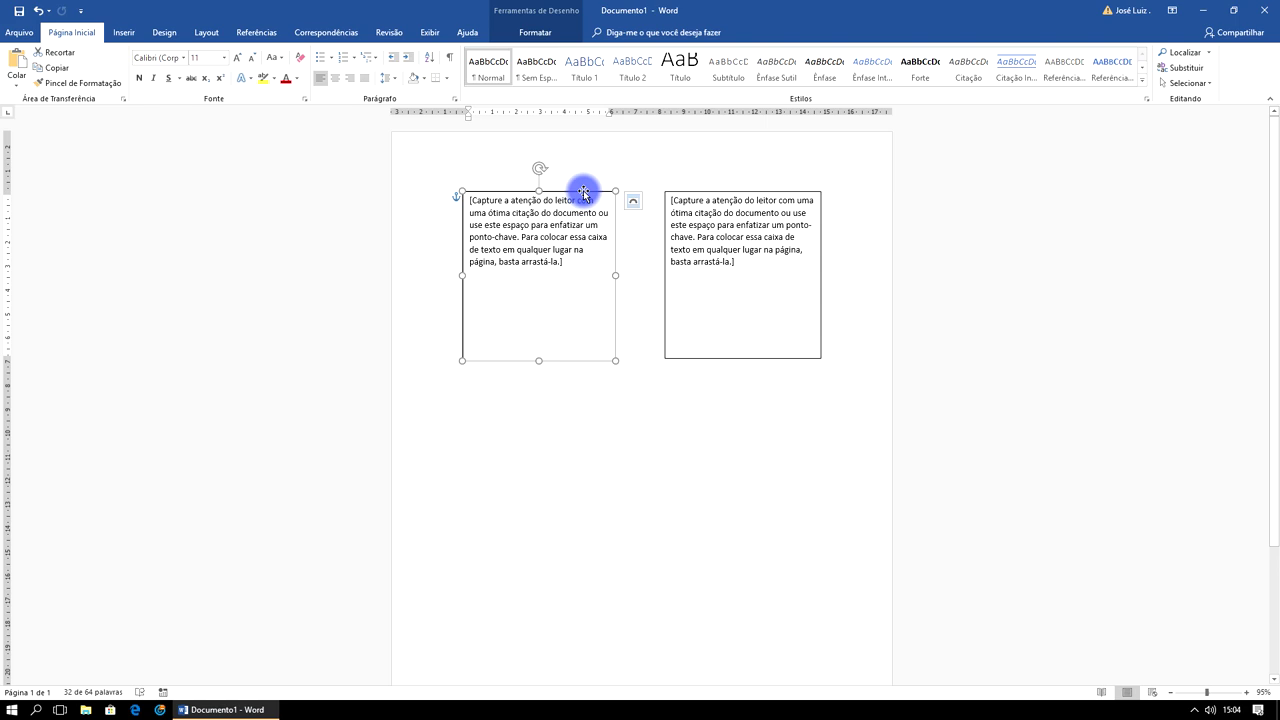
pyautogui.click(540, 33)
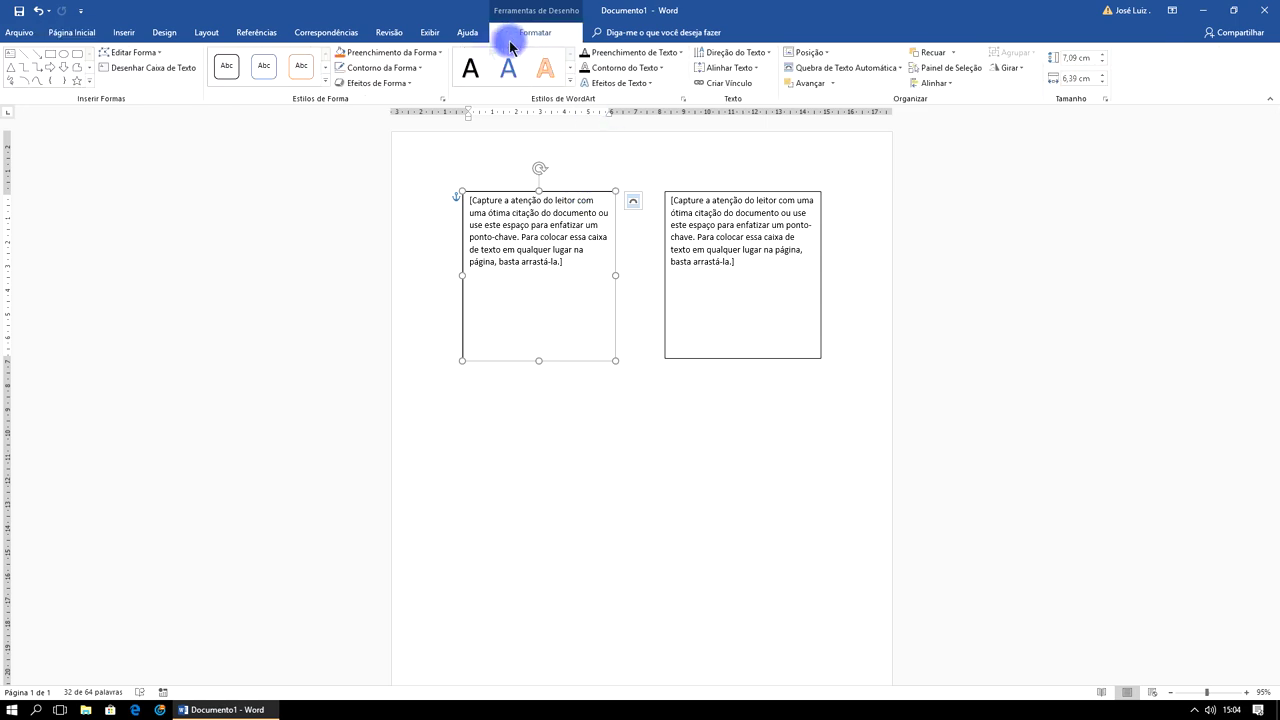
# - Apply a blue shape fill to the left text box and an orange fill to the right one
pyautogui.click(438, 52)
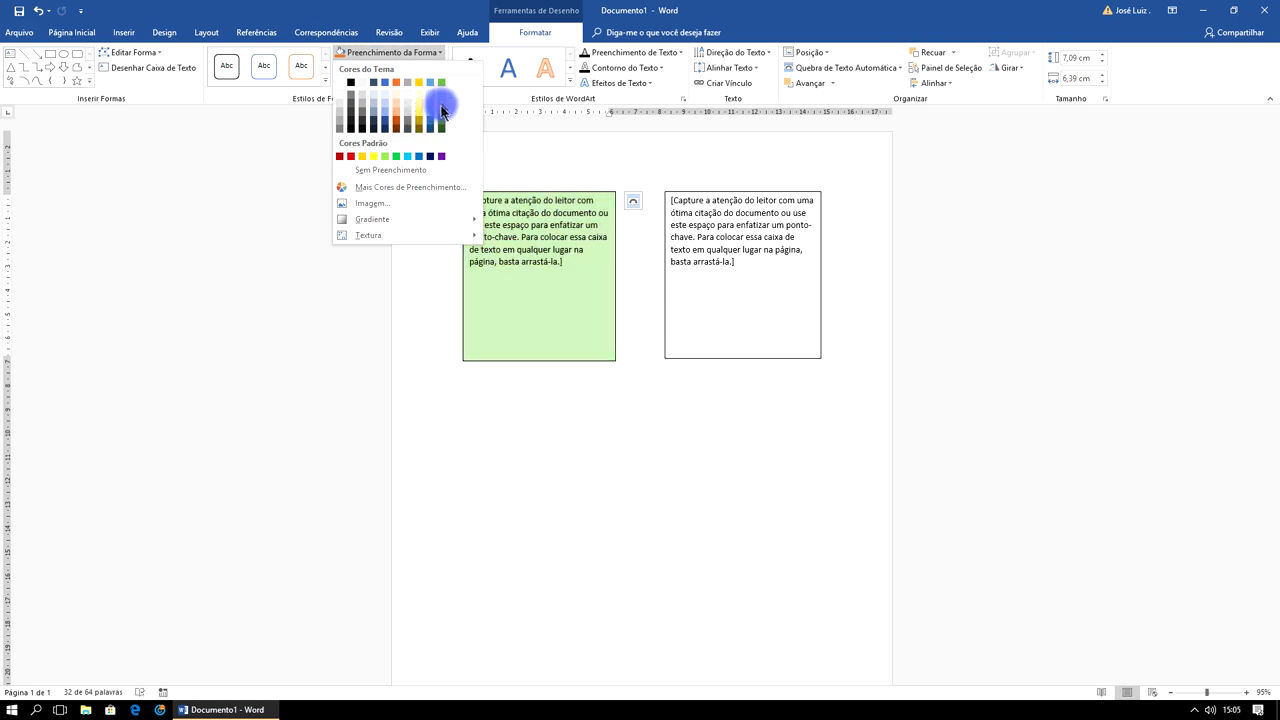
pyautogui.click(430, 84)
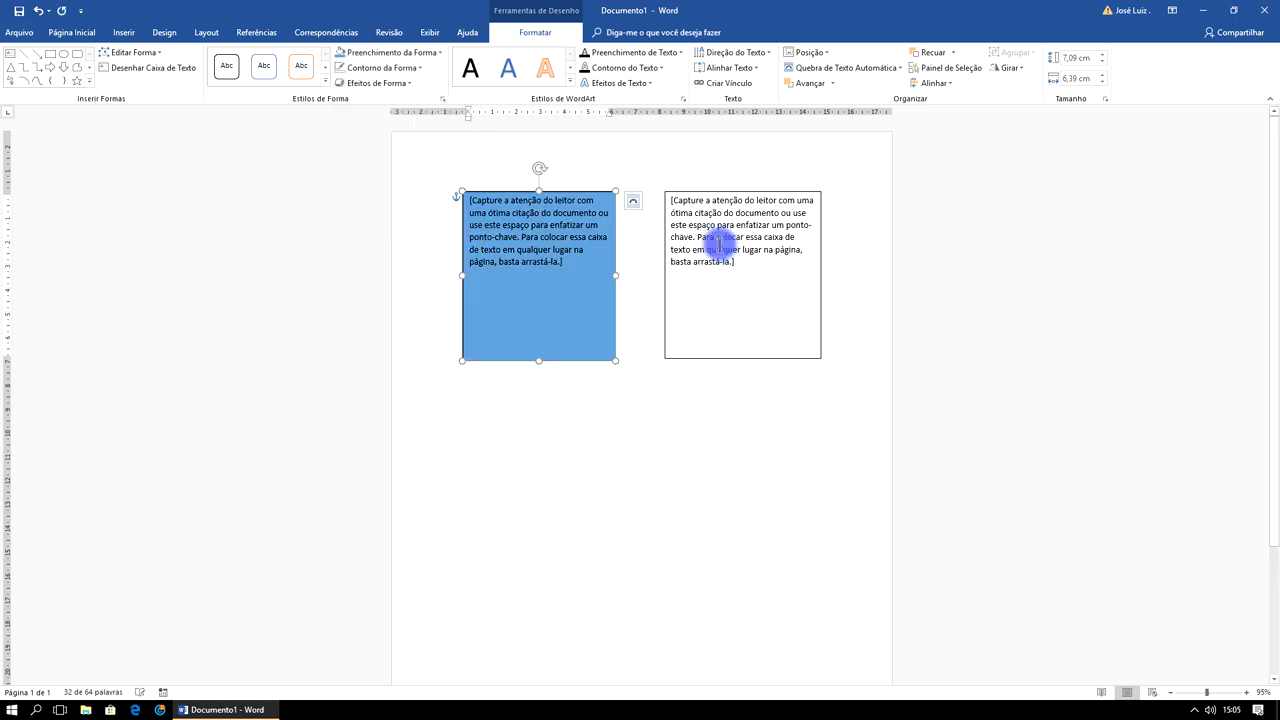
pyautogui.click(686, 191)
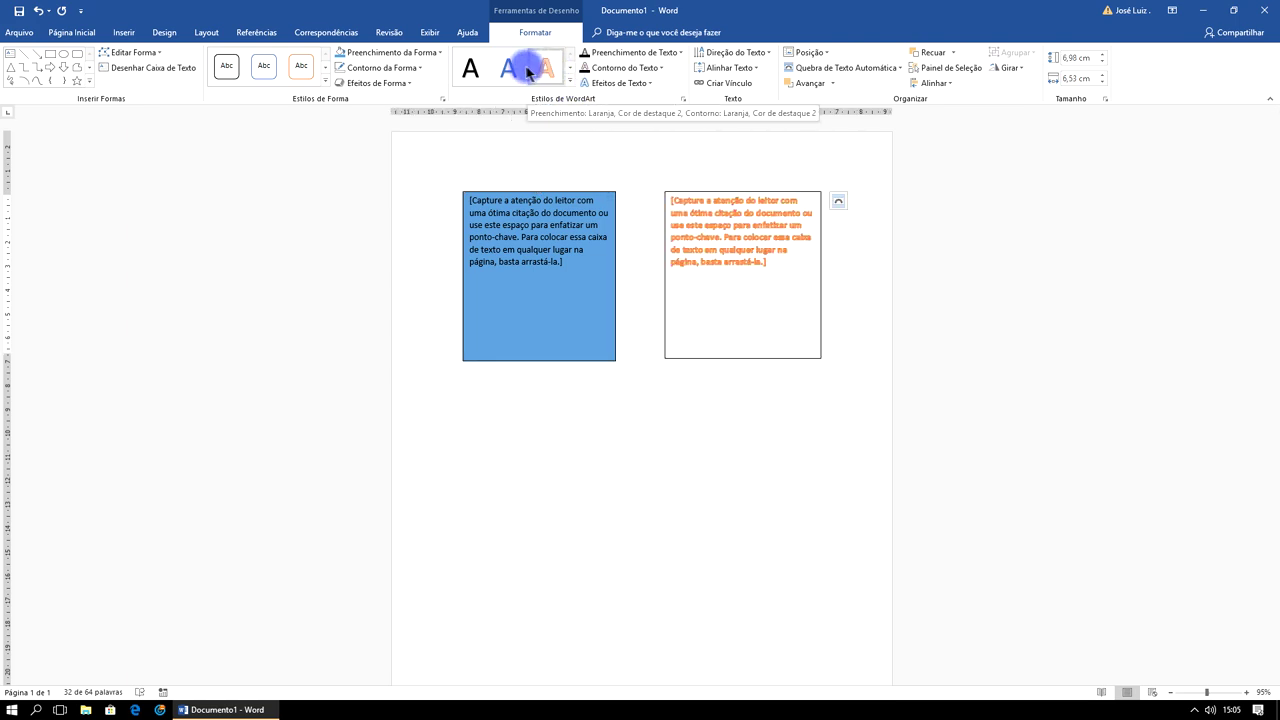
pyautogui.click(570, 81)
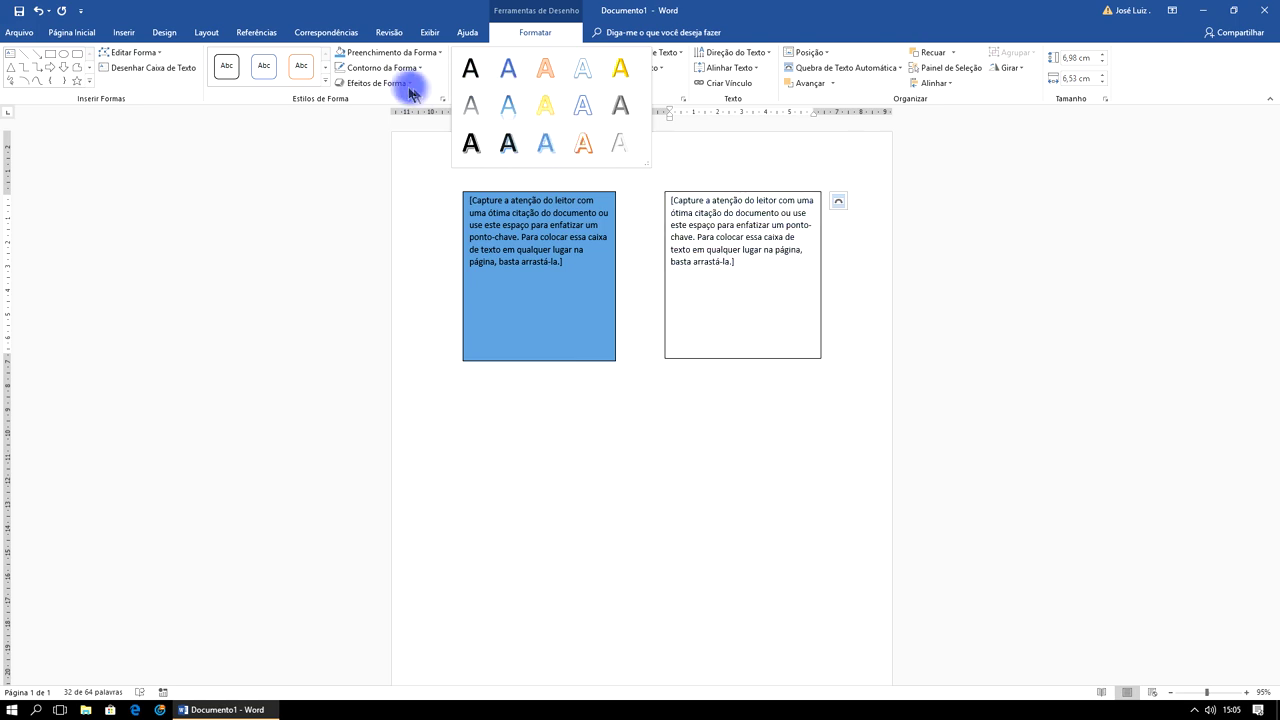
pyautogui.click(387, 52)
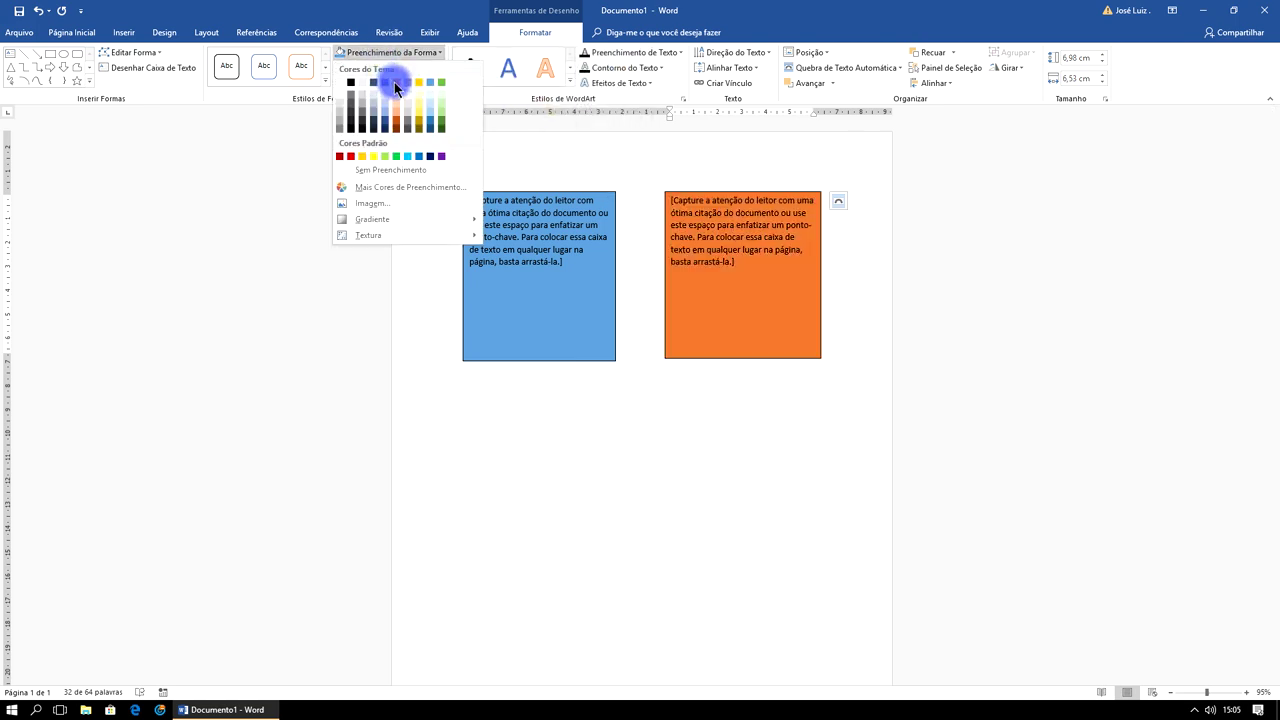
pyautogui.click(395, 84)
pyautogui.click(817, 483)
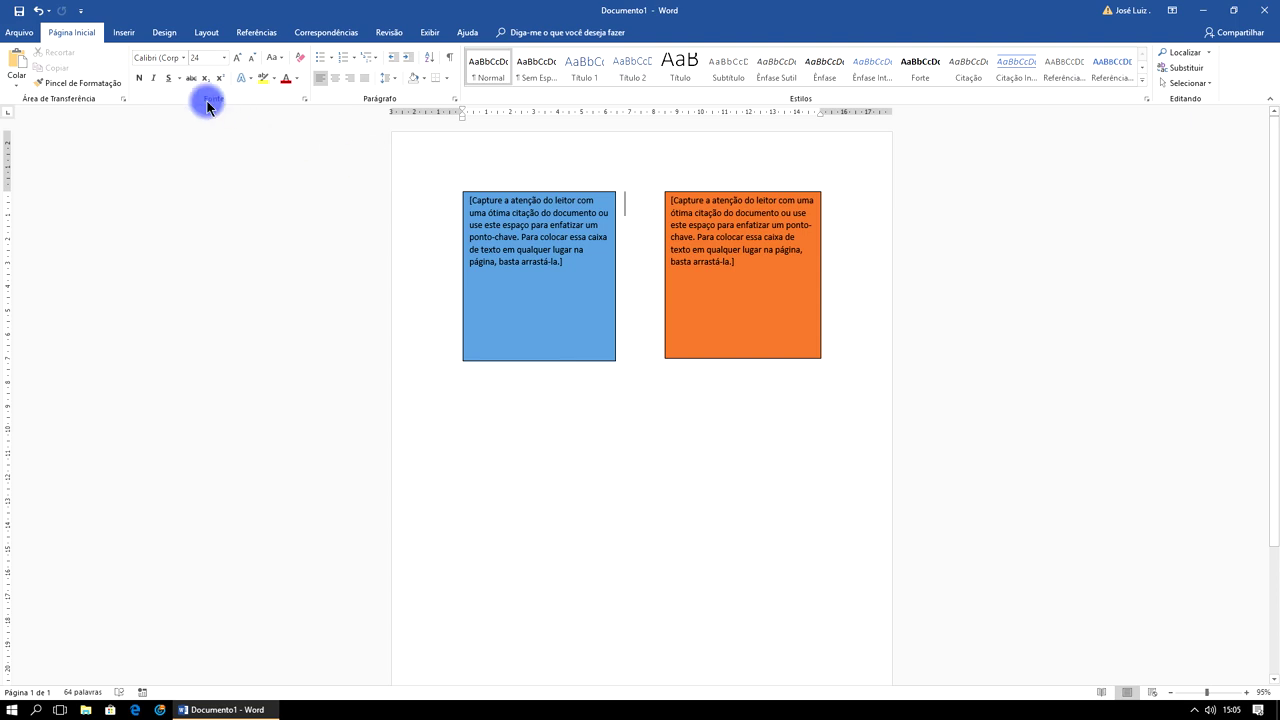
# - Send the blue text box behind the orange one, then drag it down-left below the orange box
pyautogui.click(545, 195)
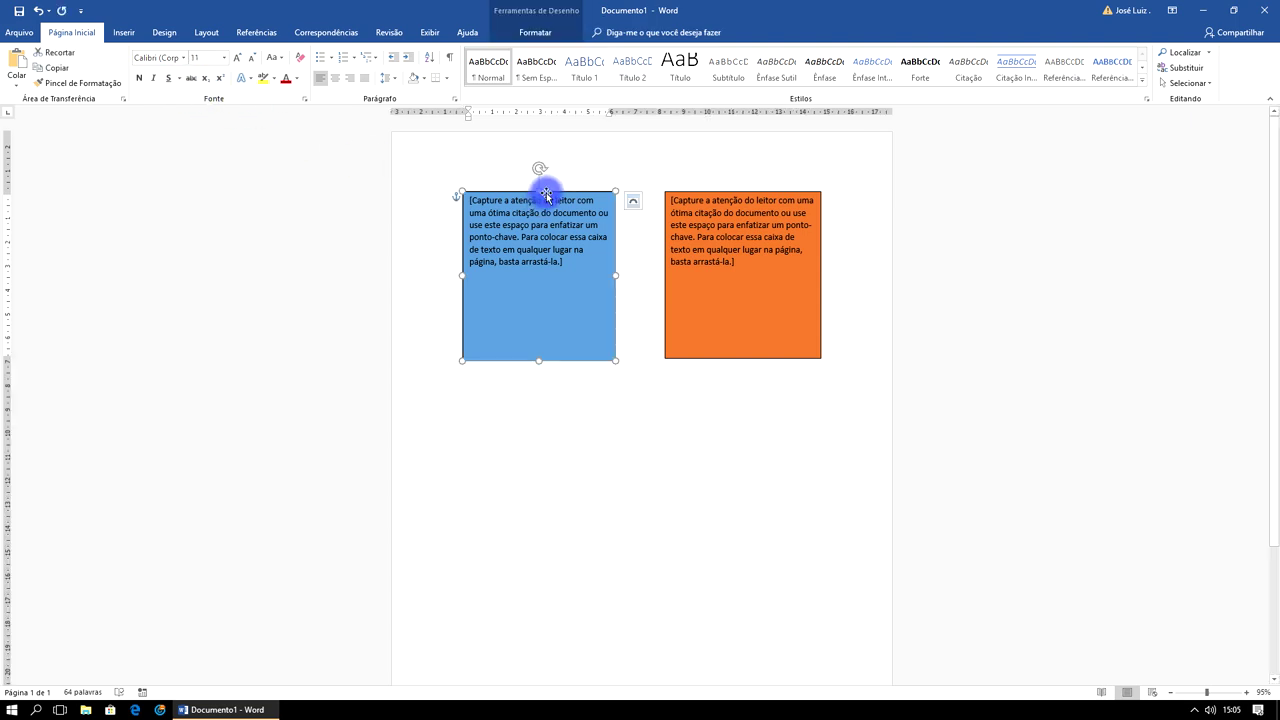
pyautogui.click(547, 40)
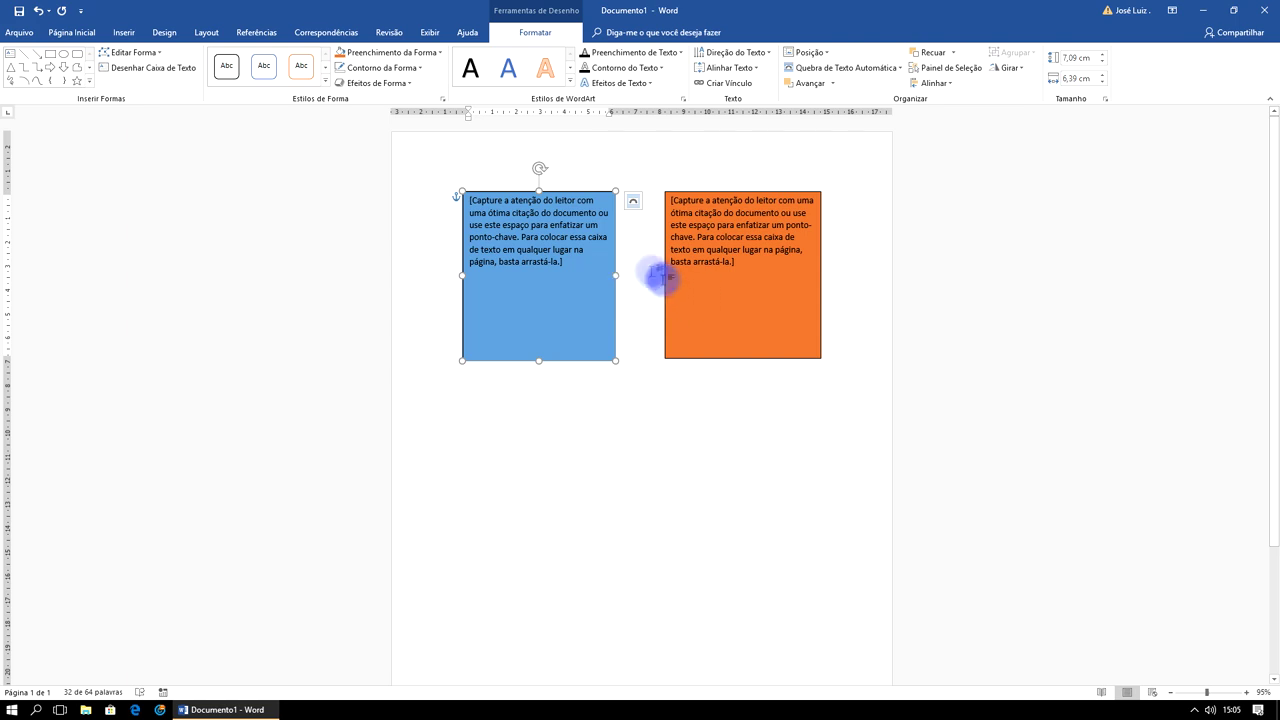
pyautogui.tripleClick(578, 199)
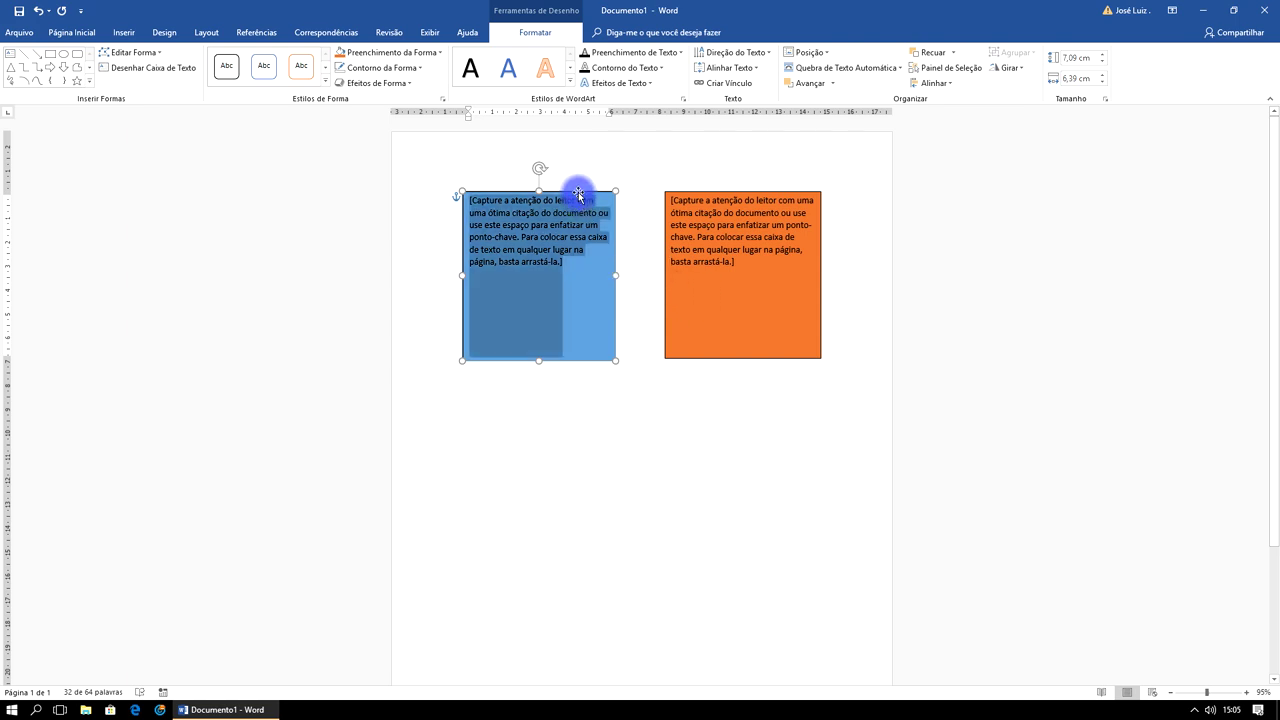
pyautogui.moveTo(578, 193); pyautogui.dragTo(662, 199)
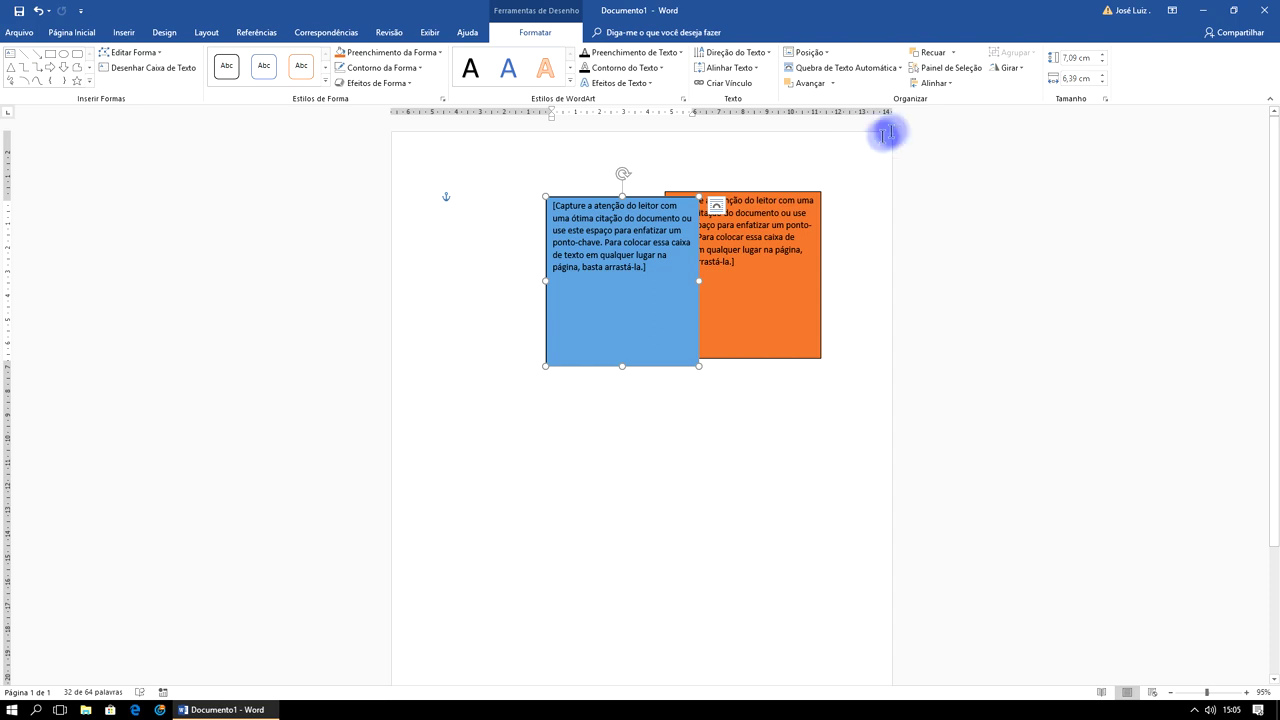
pyautogui.click(923, 52)
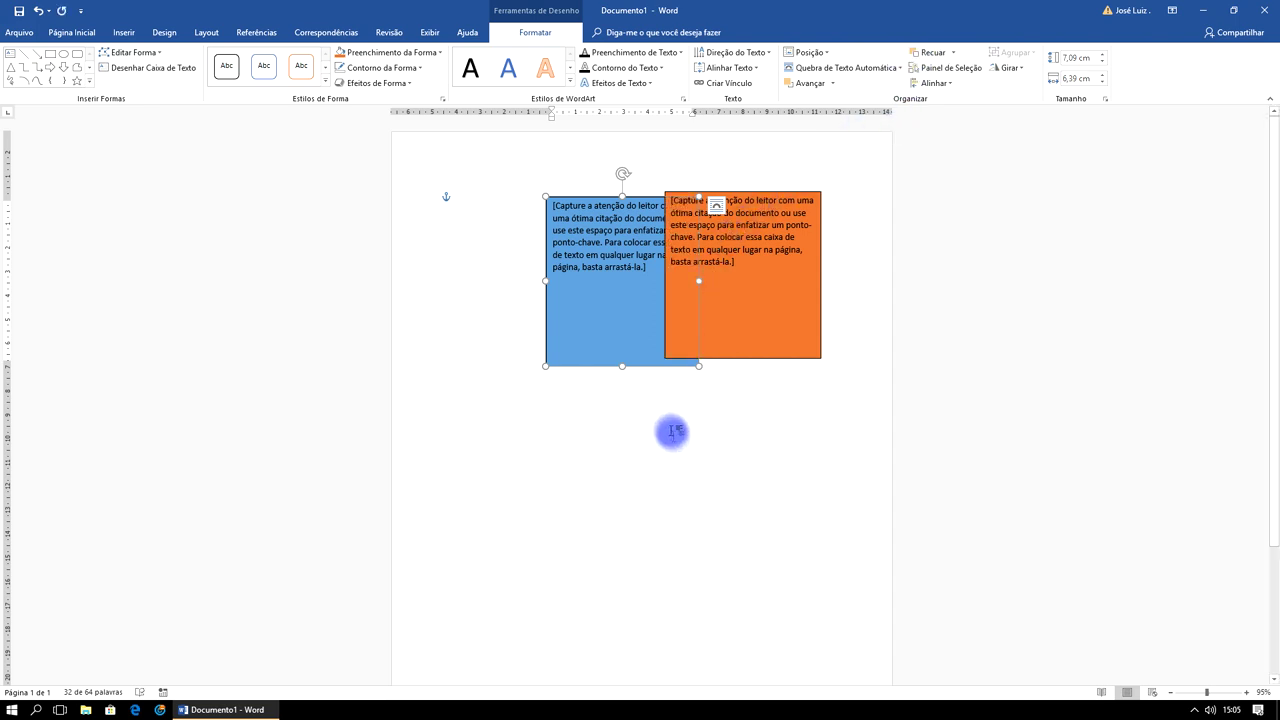
pyautogui.moveTo(597, 197); pyautogui.dragTo(539, 350)
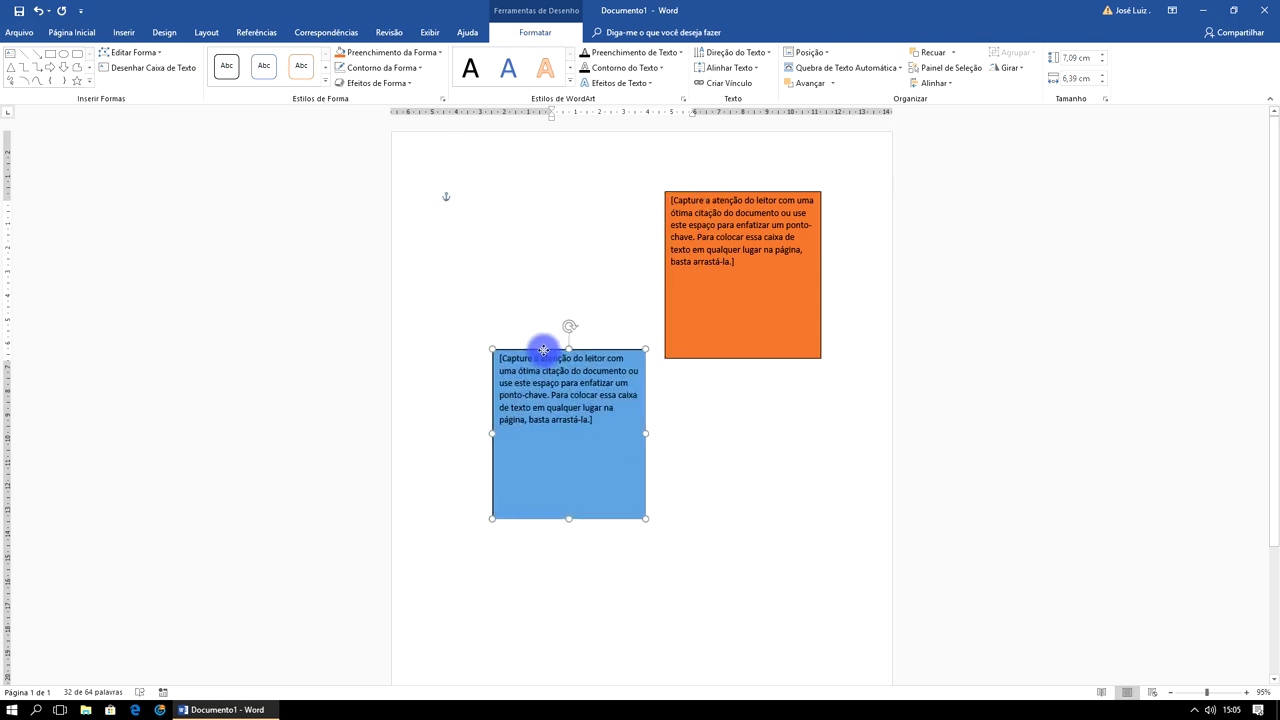
pyautogui.click(709, 437)
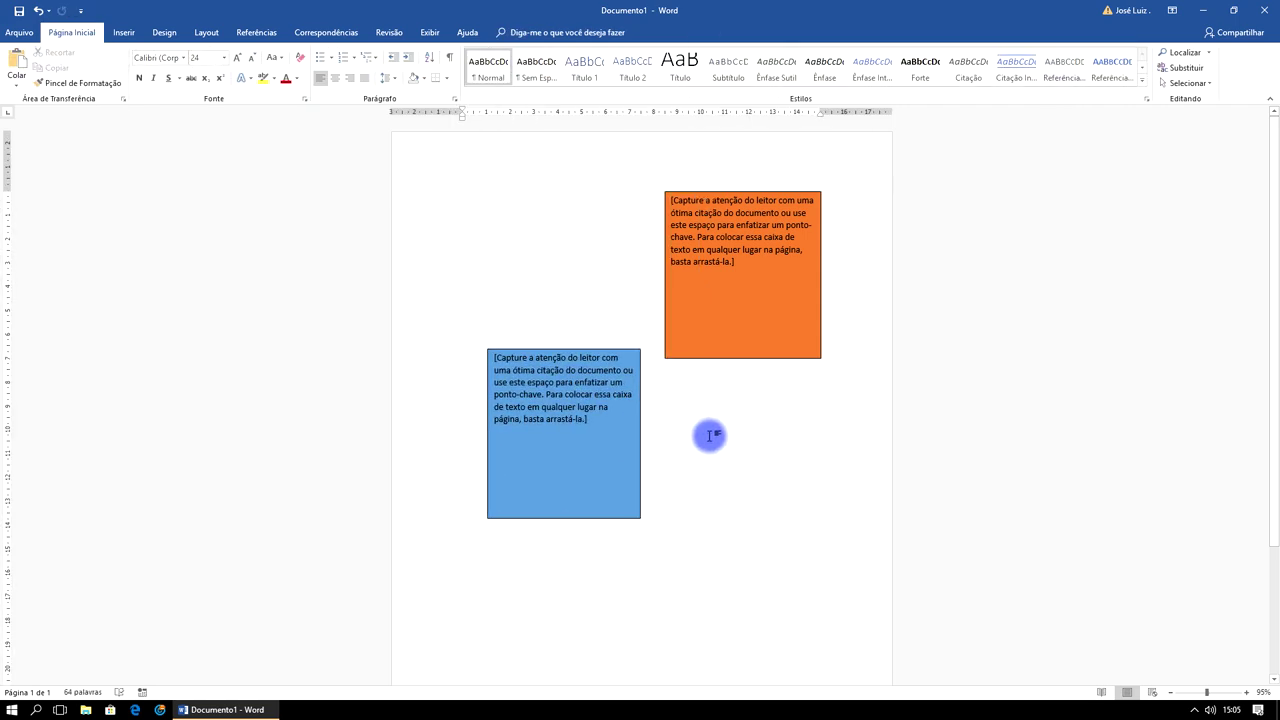